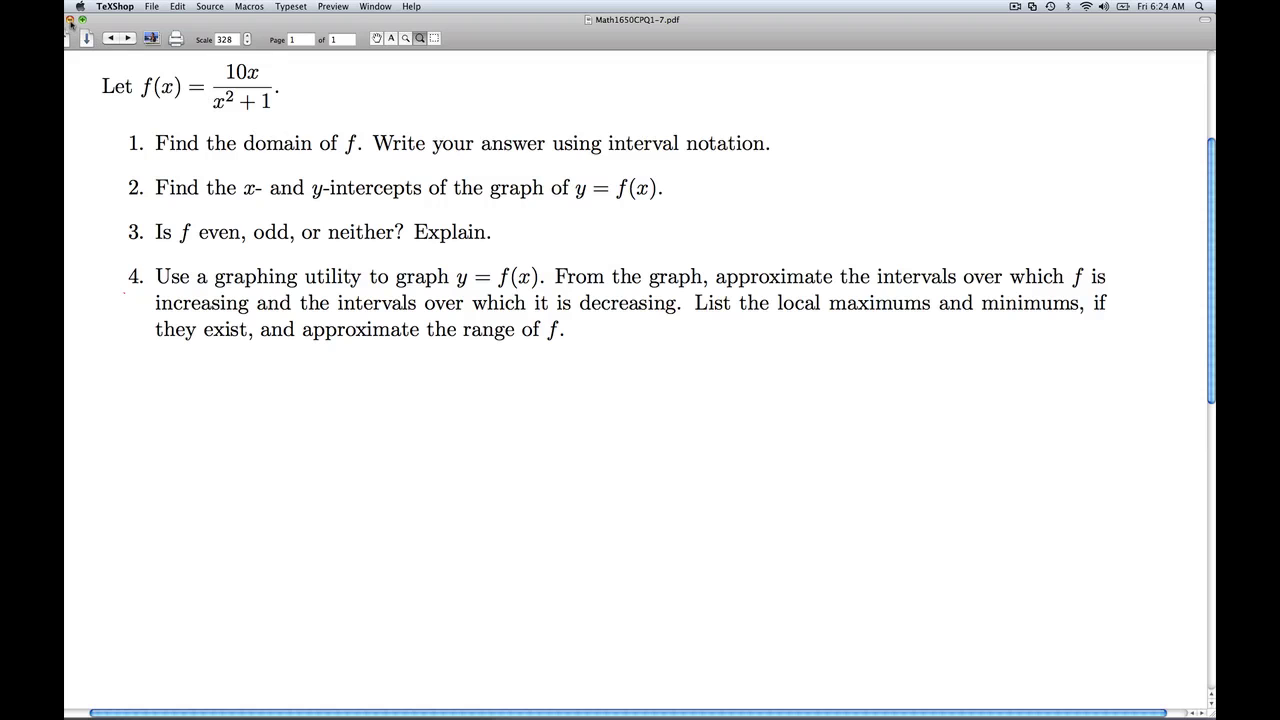
Restore the TI-SmartView window, quit to a blank home screen, and clear the key press history
mouse_move(668, 705)
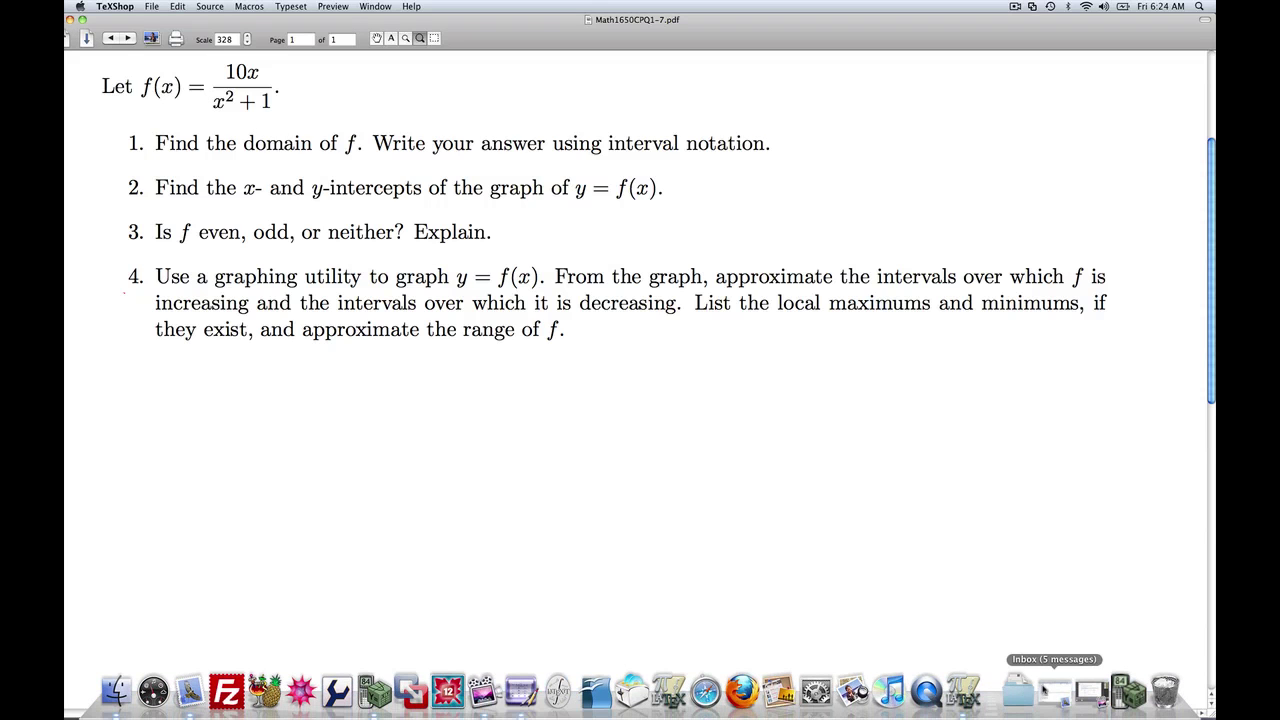
left_click(1120, 694)
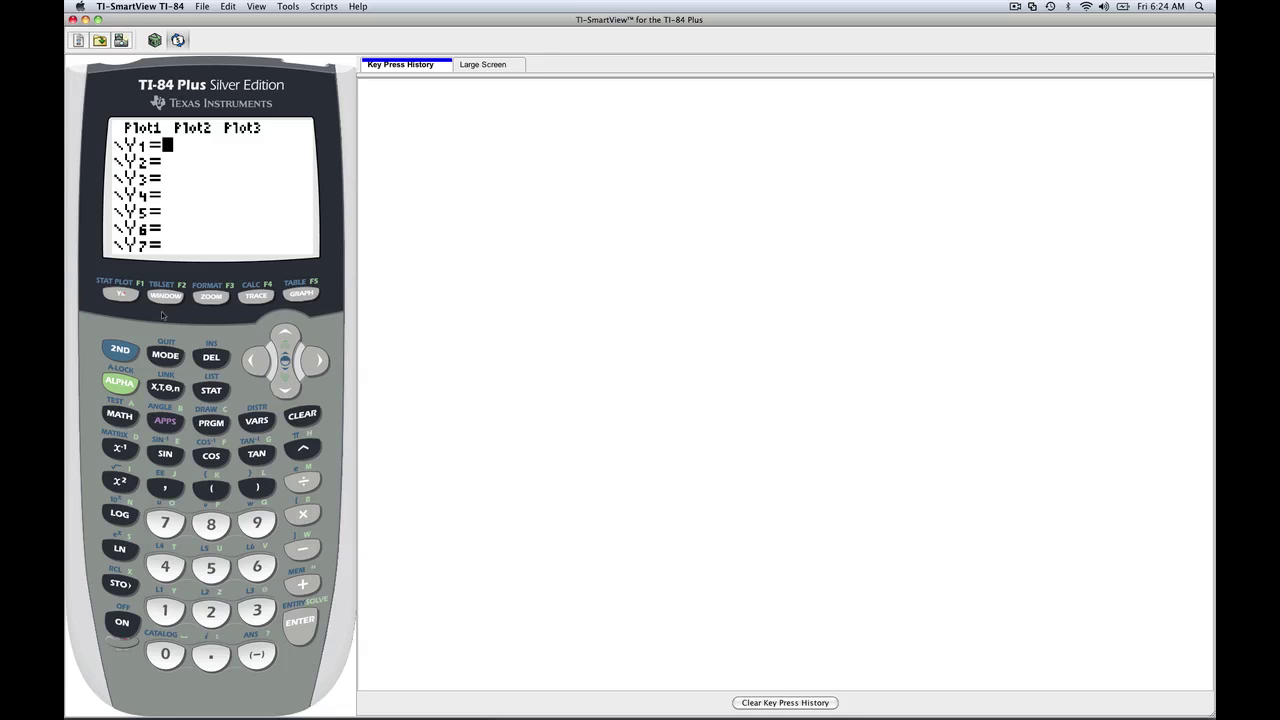
left_click(125, 349)
left_click(156, 352)
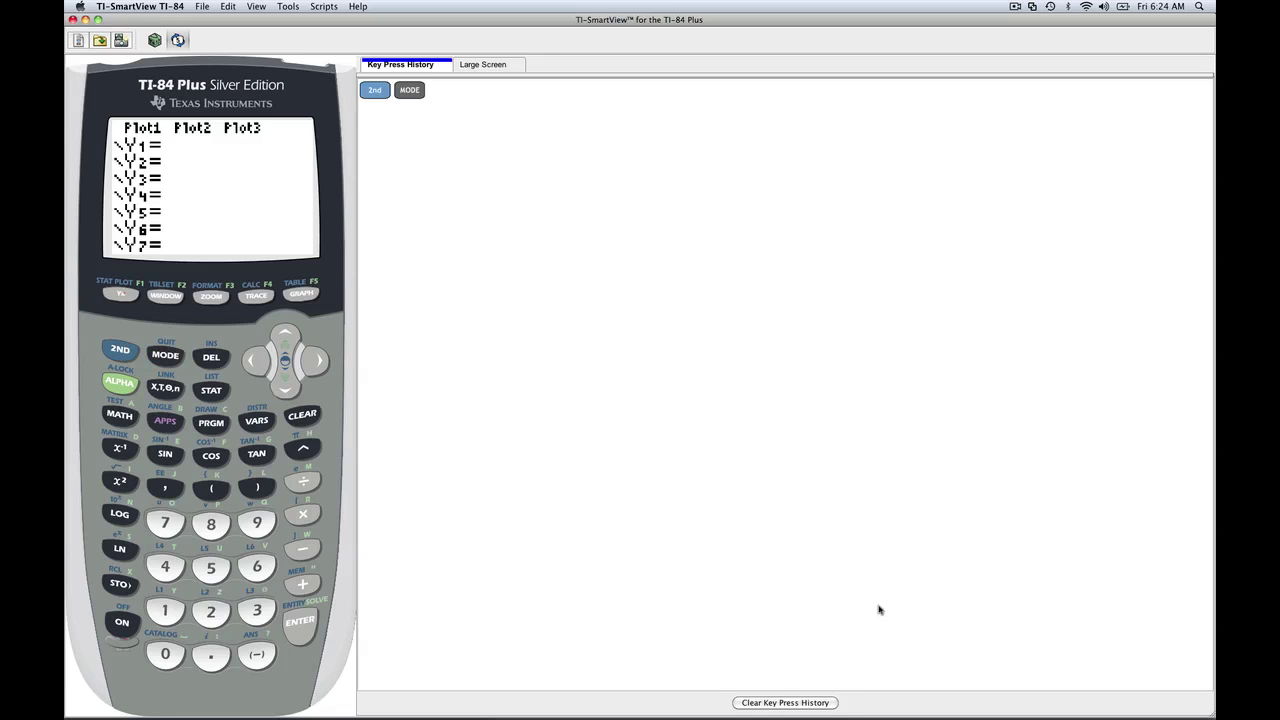
left_click(818, 703)
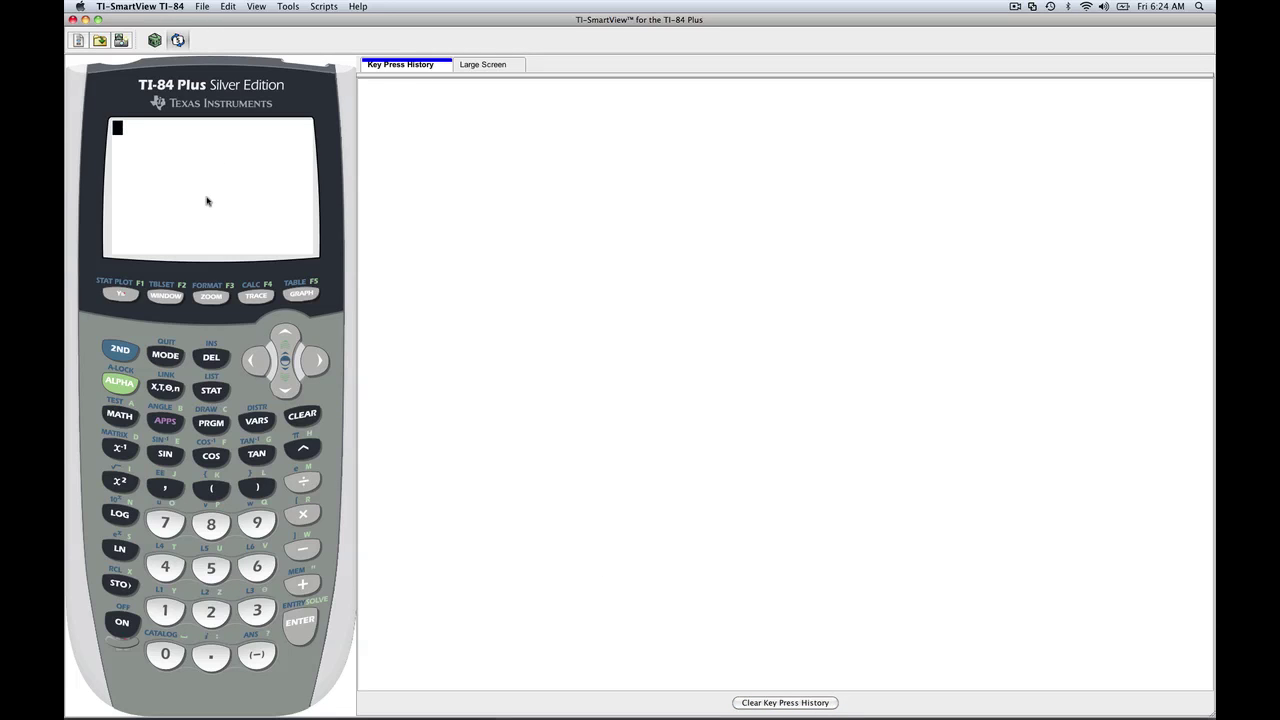
Enter Y1 = (10X)/(X²+1) in the function editor
left_click(124, 296)
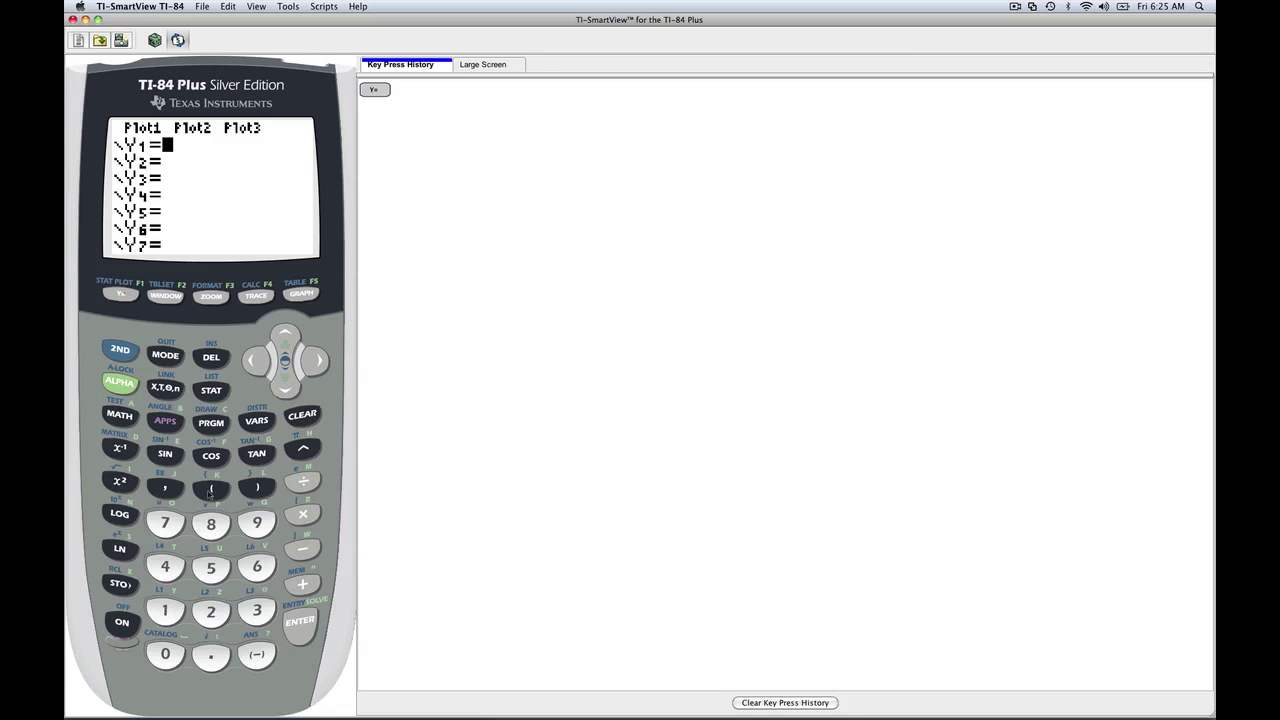
left_click(210, 490)
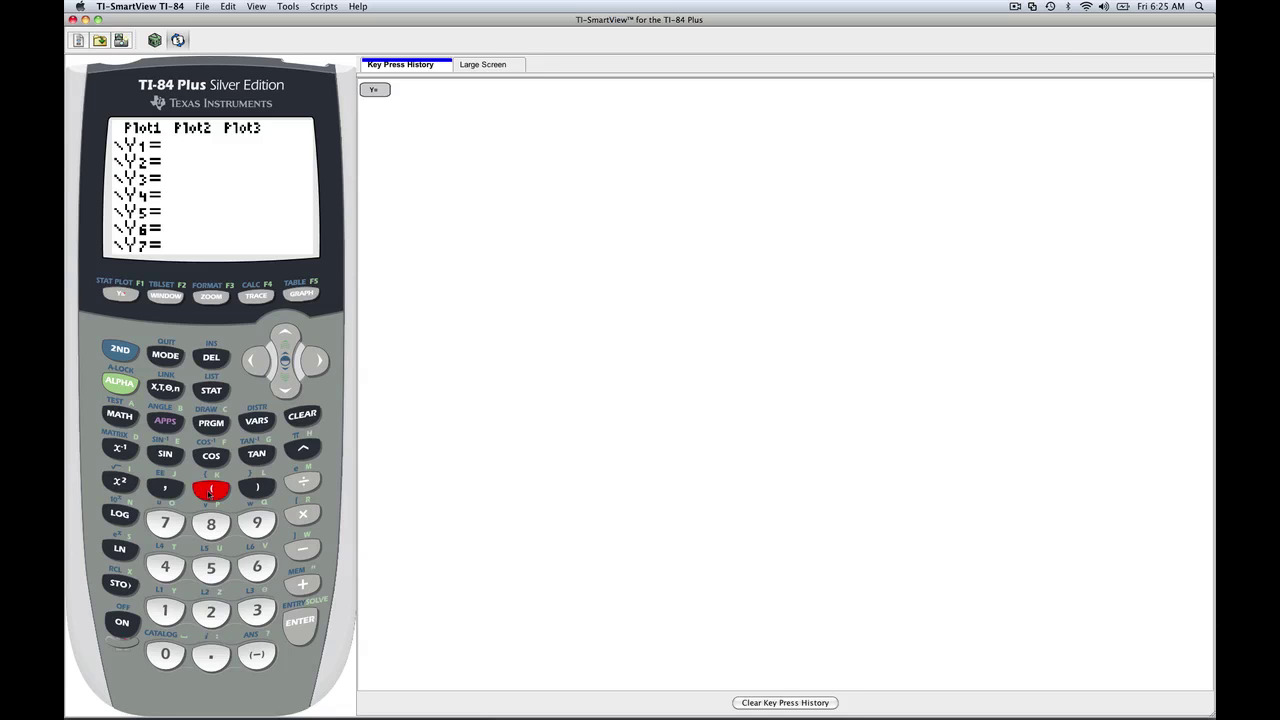
left_click(174, 605)
left_click(165, 655)
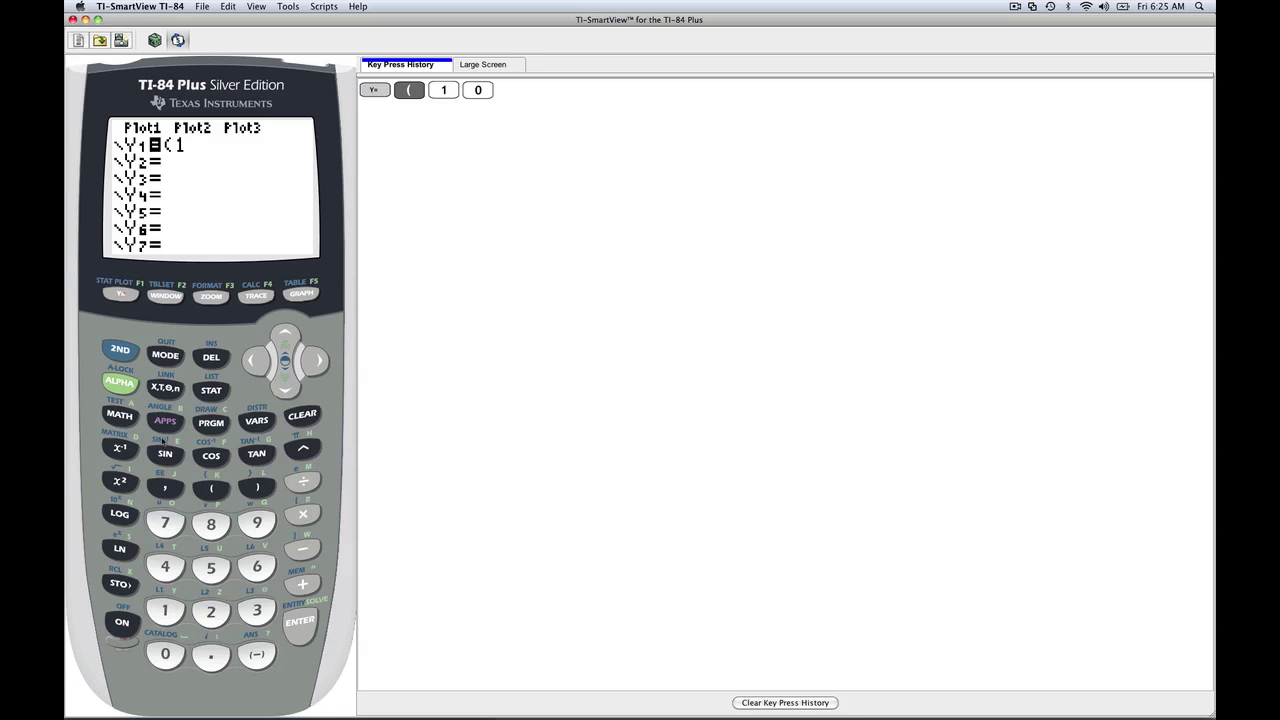
left_click(170, 390)
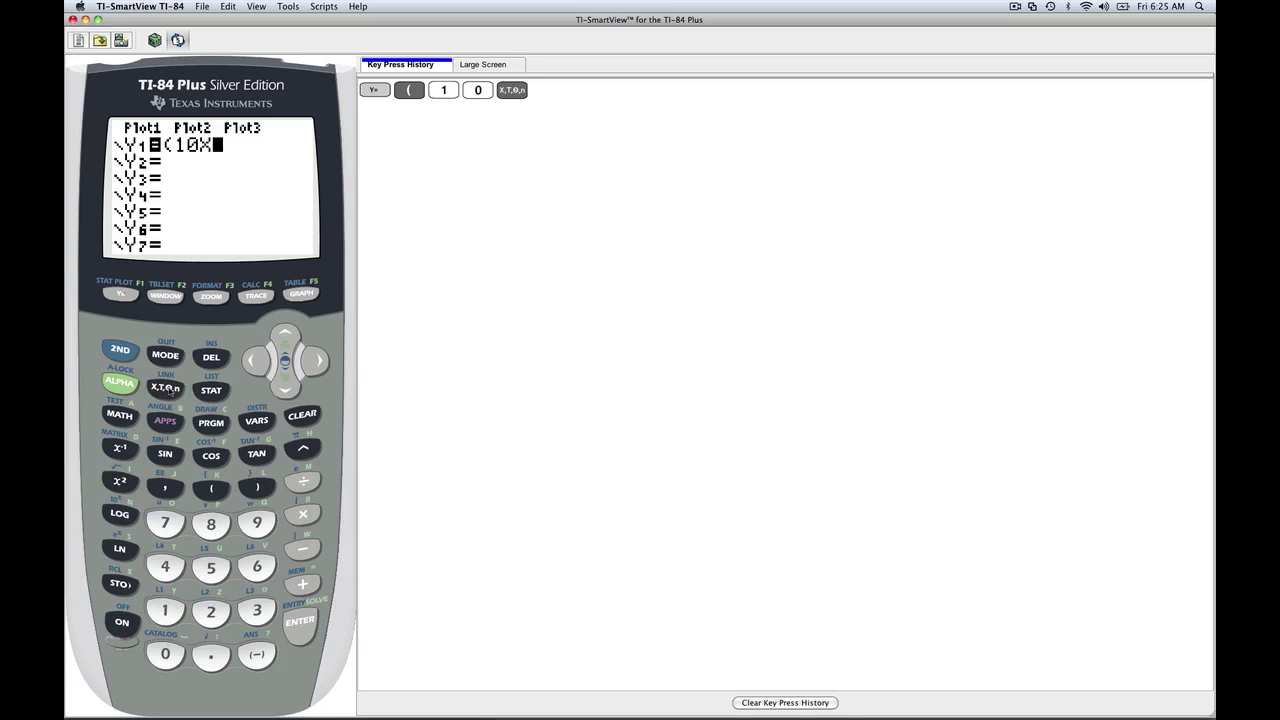
left_click(260, 484)
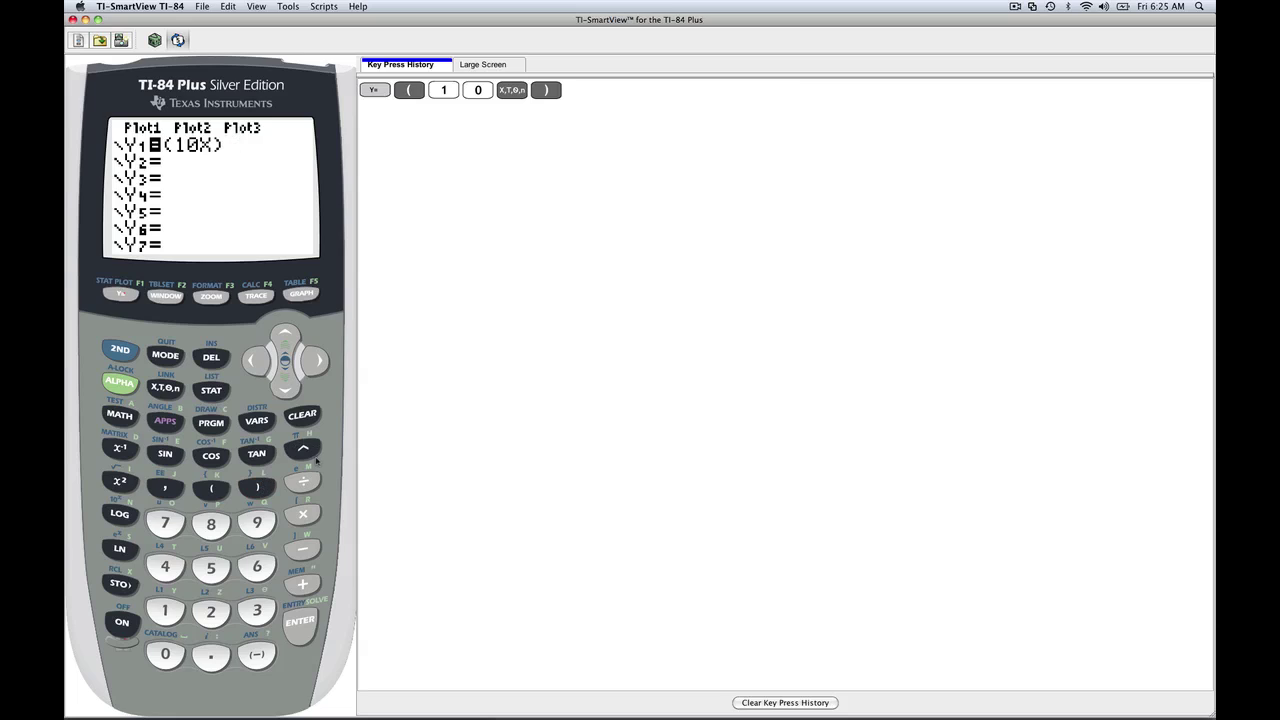
left_click(303, 482)
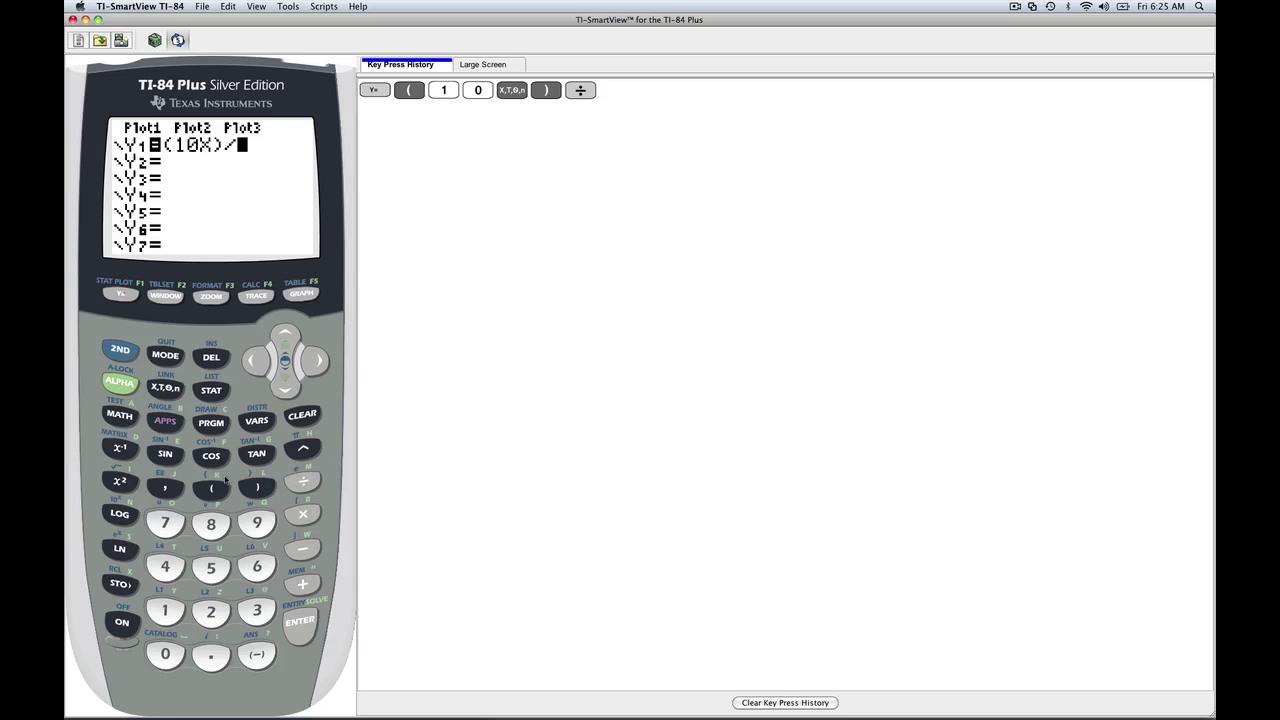
left_click(212, 488)
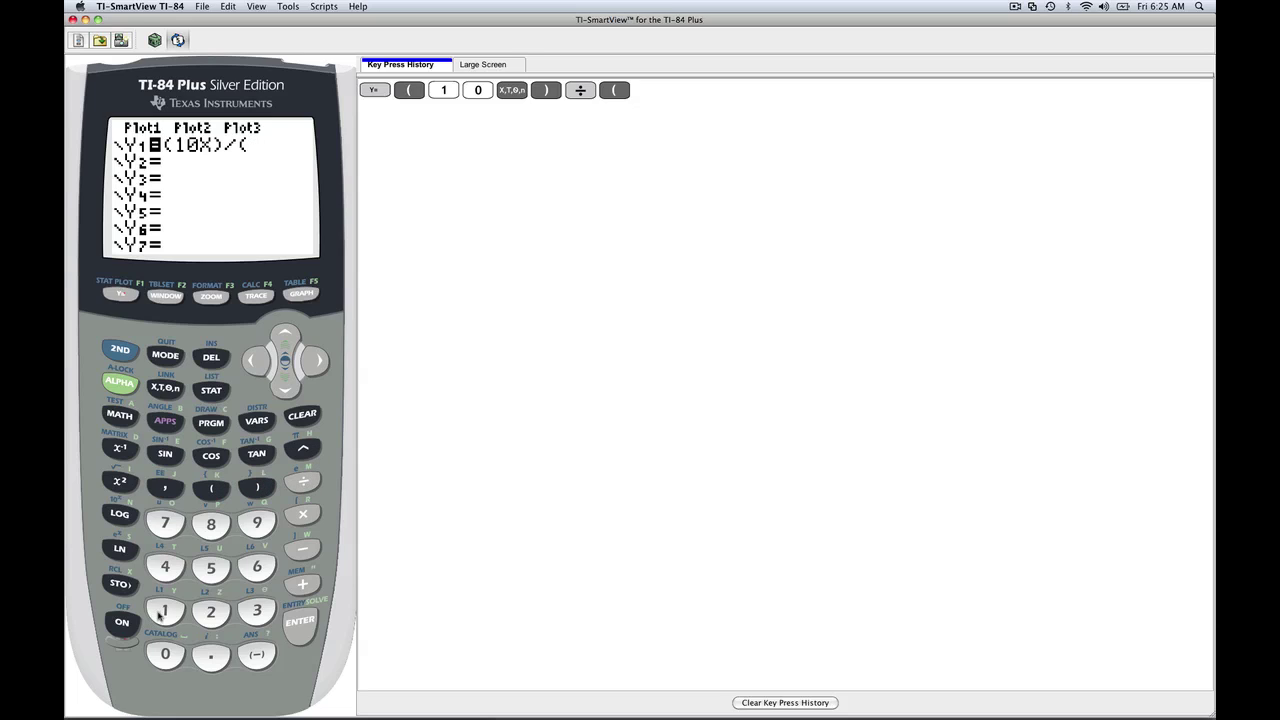
left_click(166, 388)
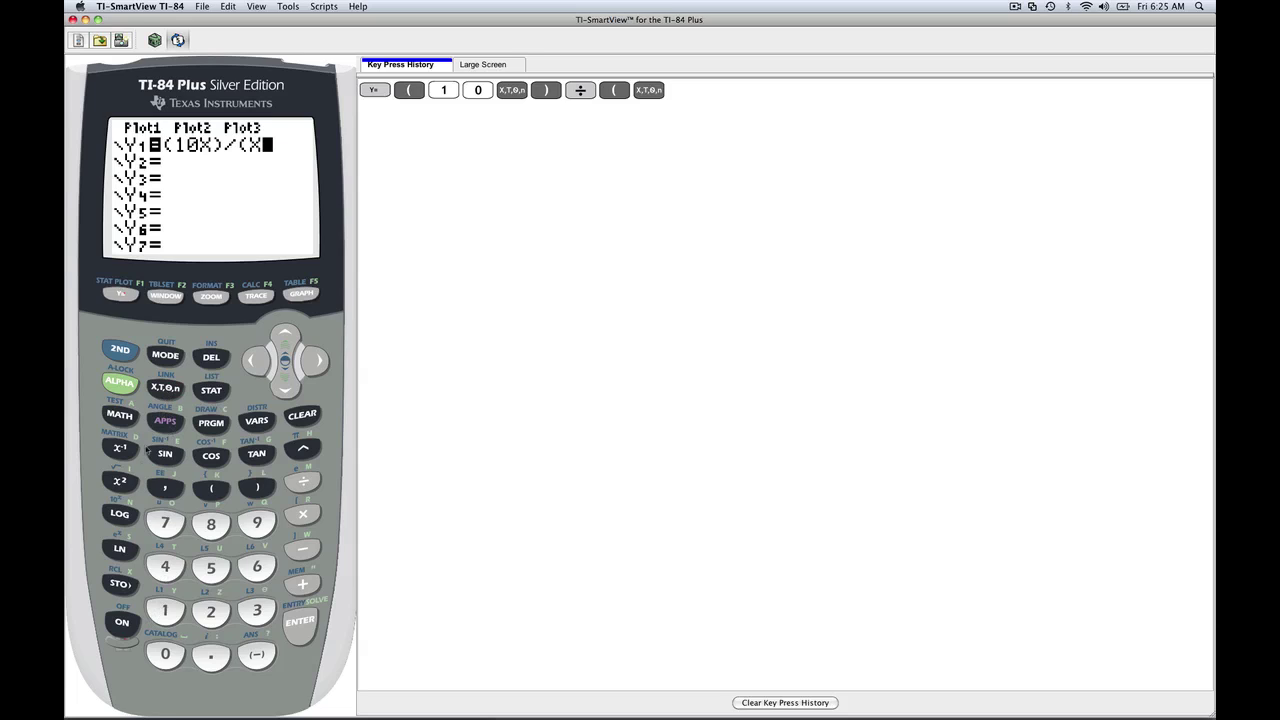
left_click(120, 483)
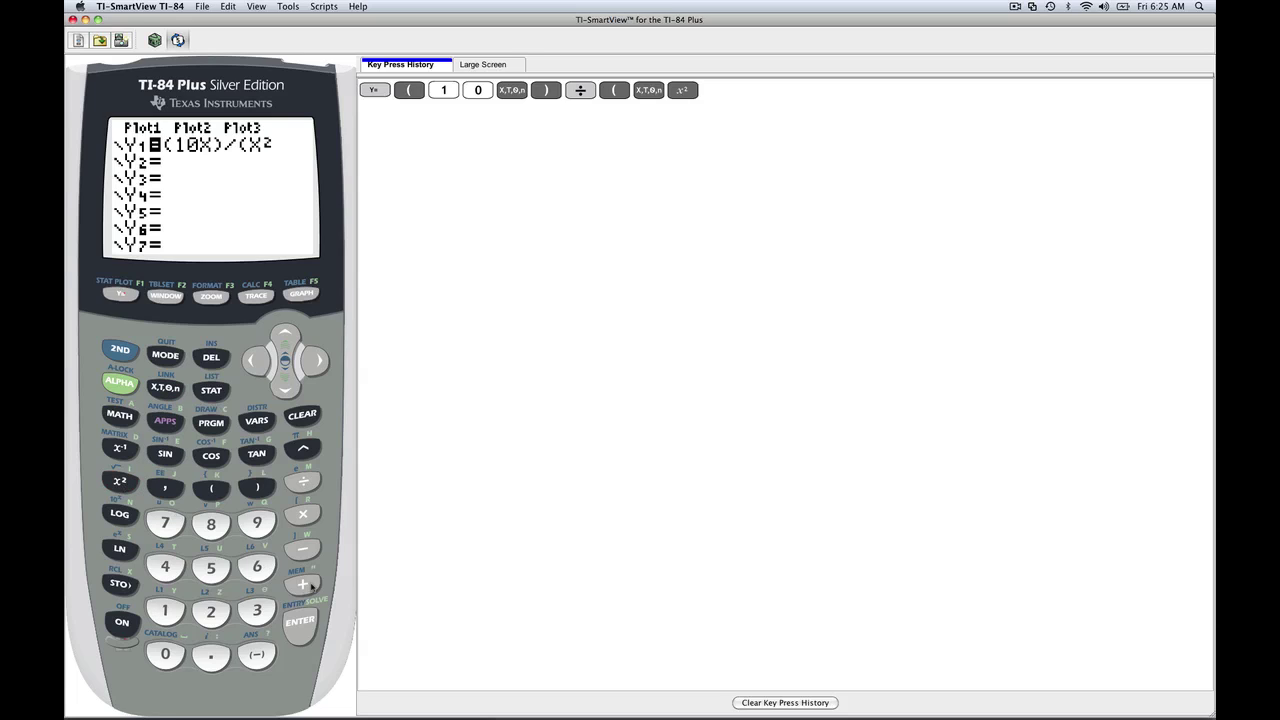
left_click(303, 584)
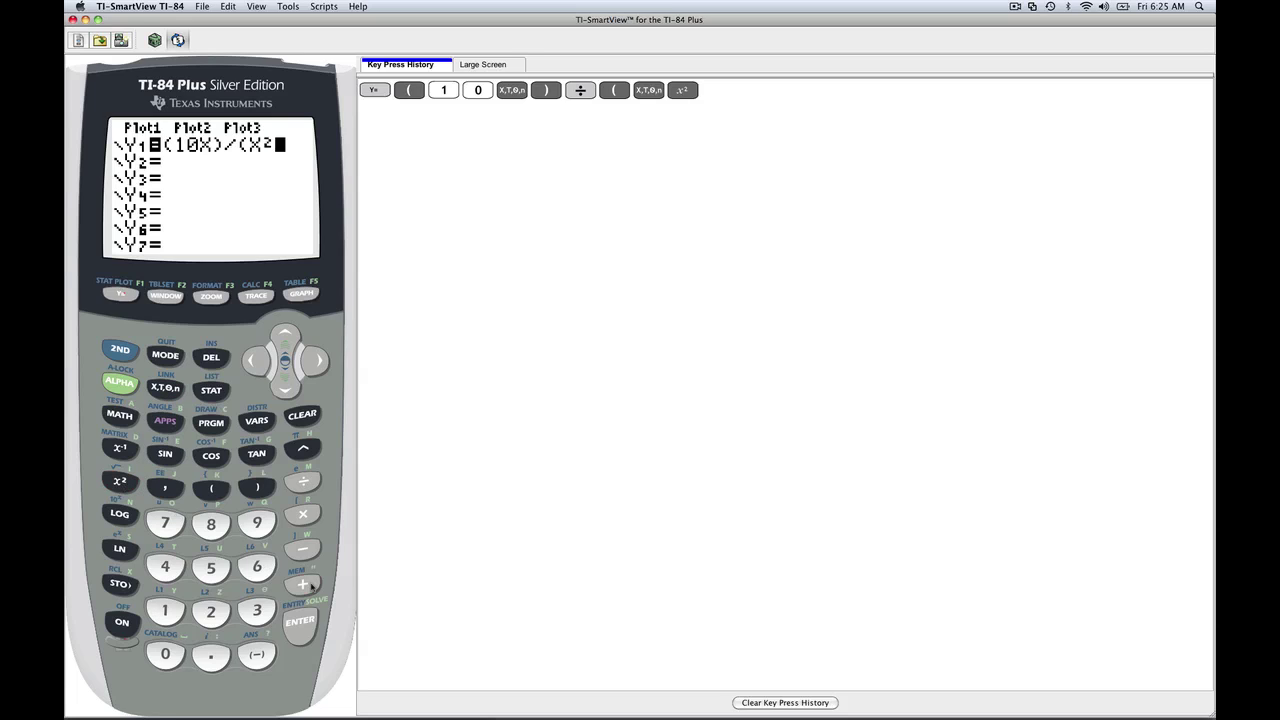
left_click(166, 612)
left_click(257, 487)
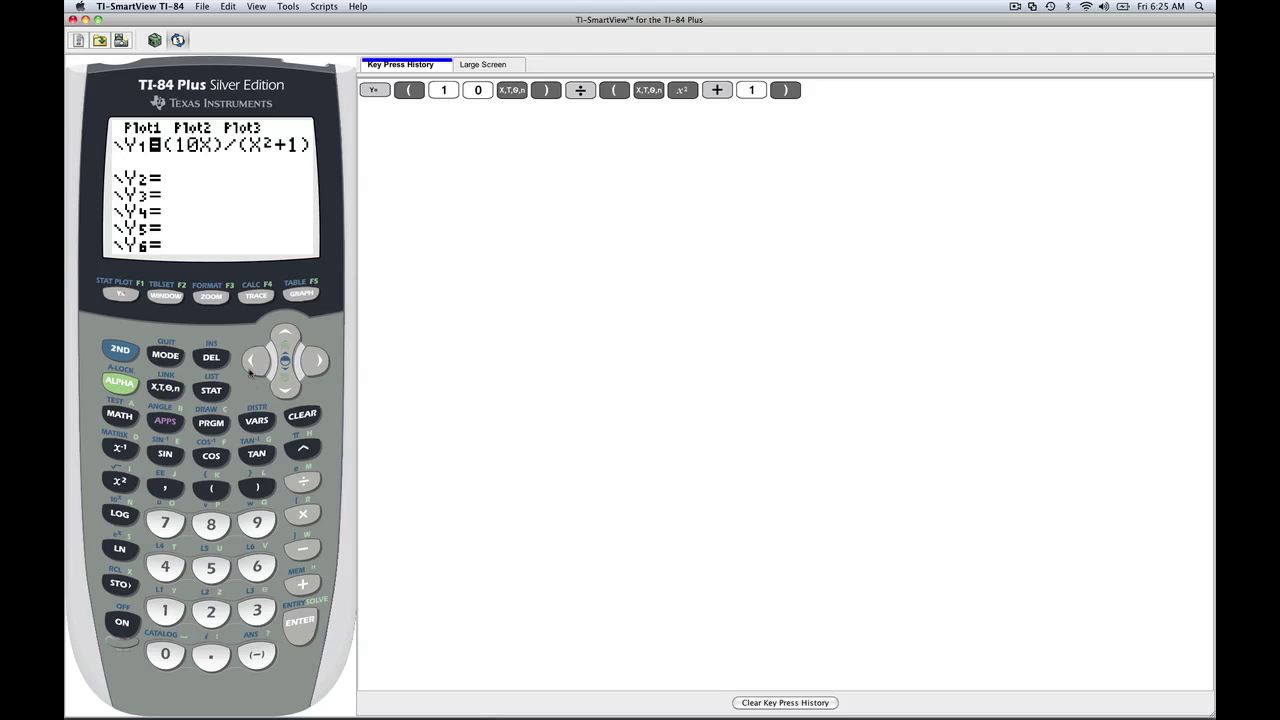
Graph Y1 using the 6:ZStandard zoom preset
left_click(218, 300)
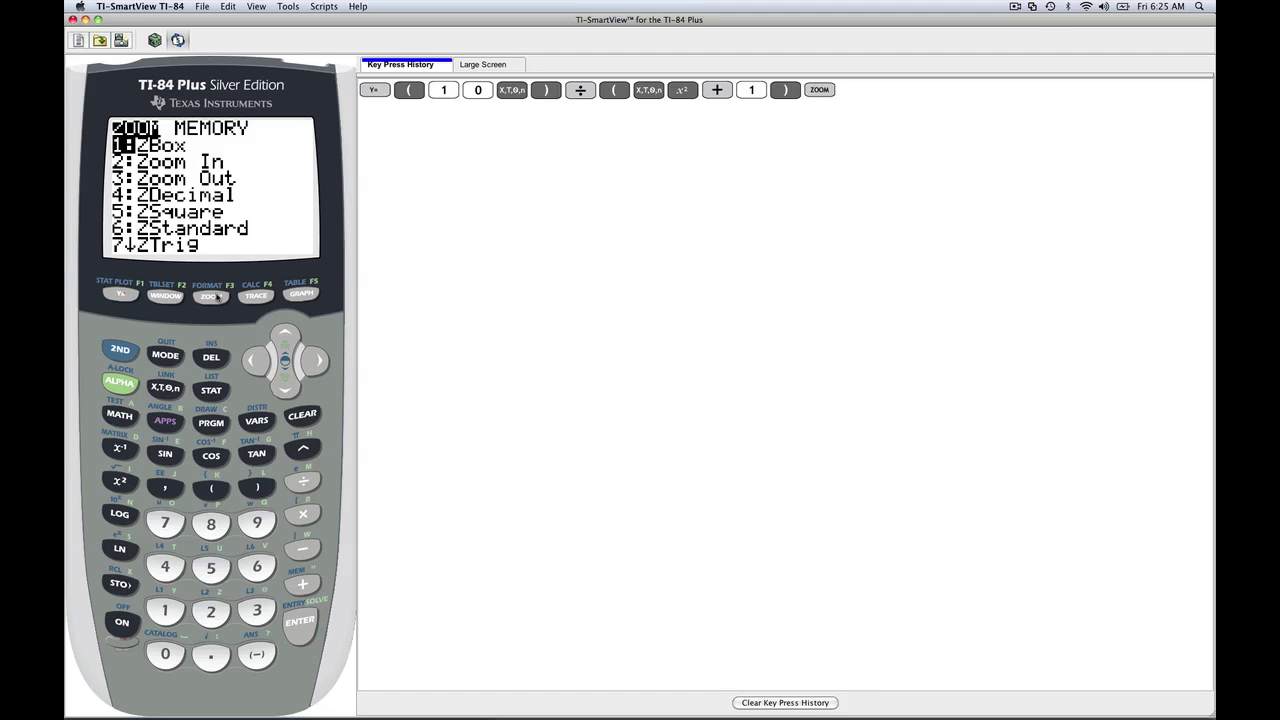
left_click(286, 390)
left_click(286, 390)
left_click(286, 390)
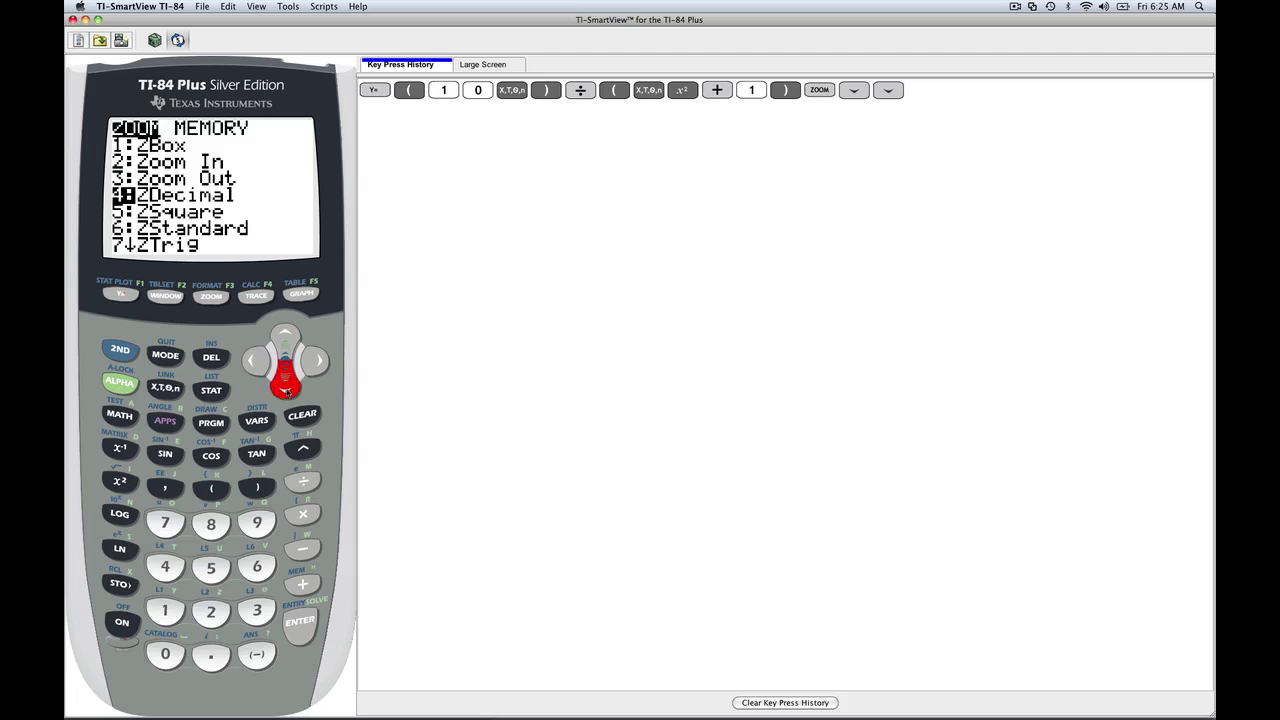
left_click(286, 390)
left_click(286, 390)
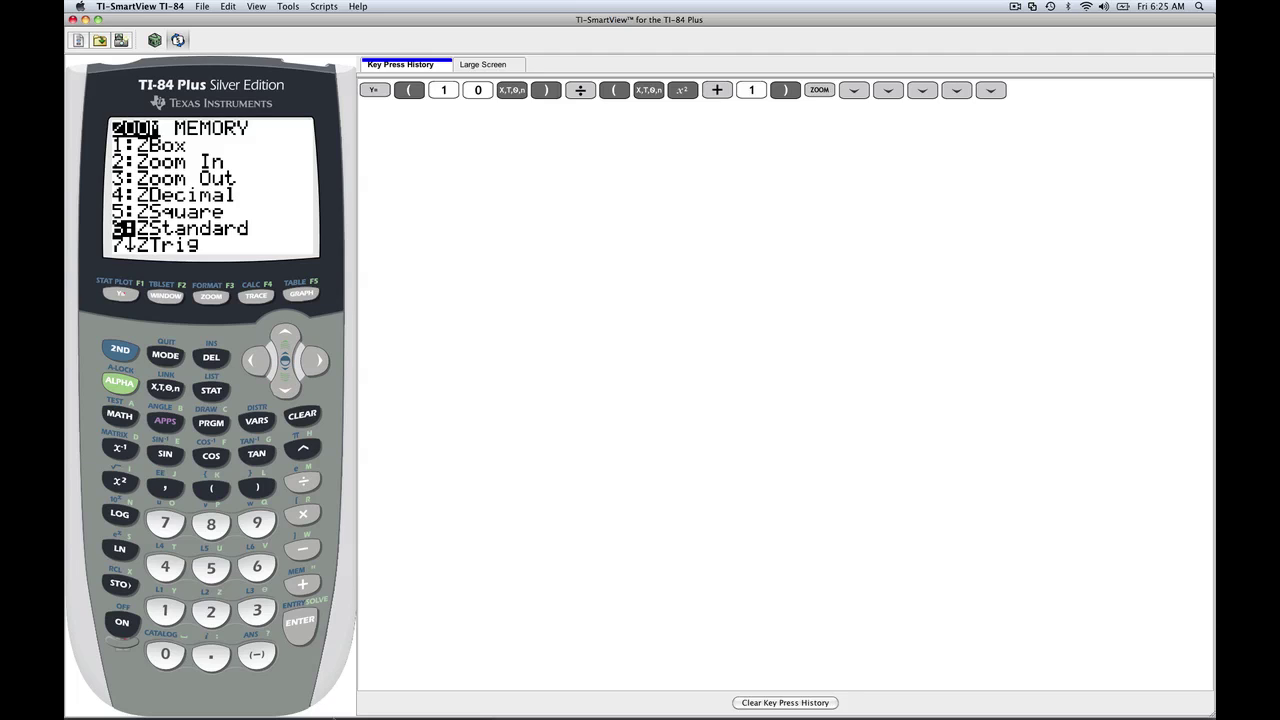
left_click(305, 628)
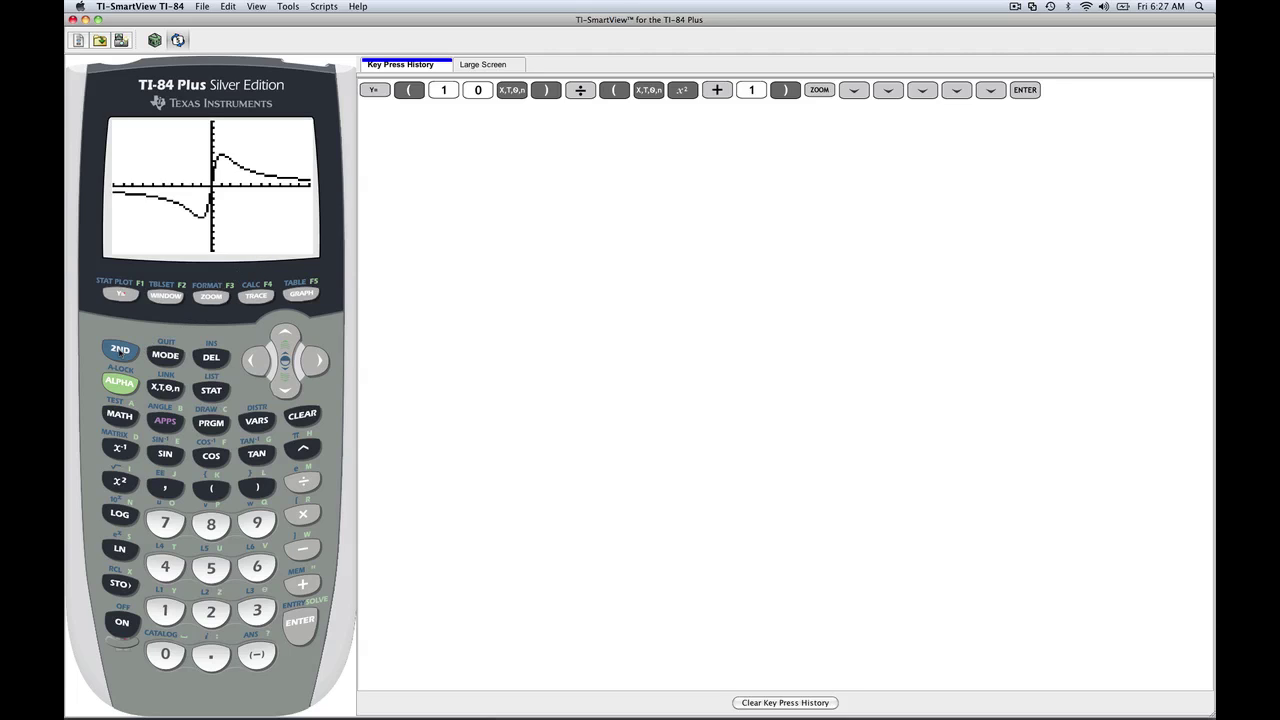
Start the CALC minimum calculation on the graph
left_click(119, 350)
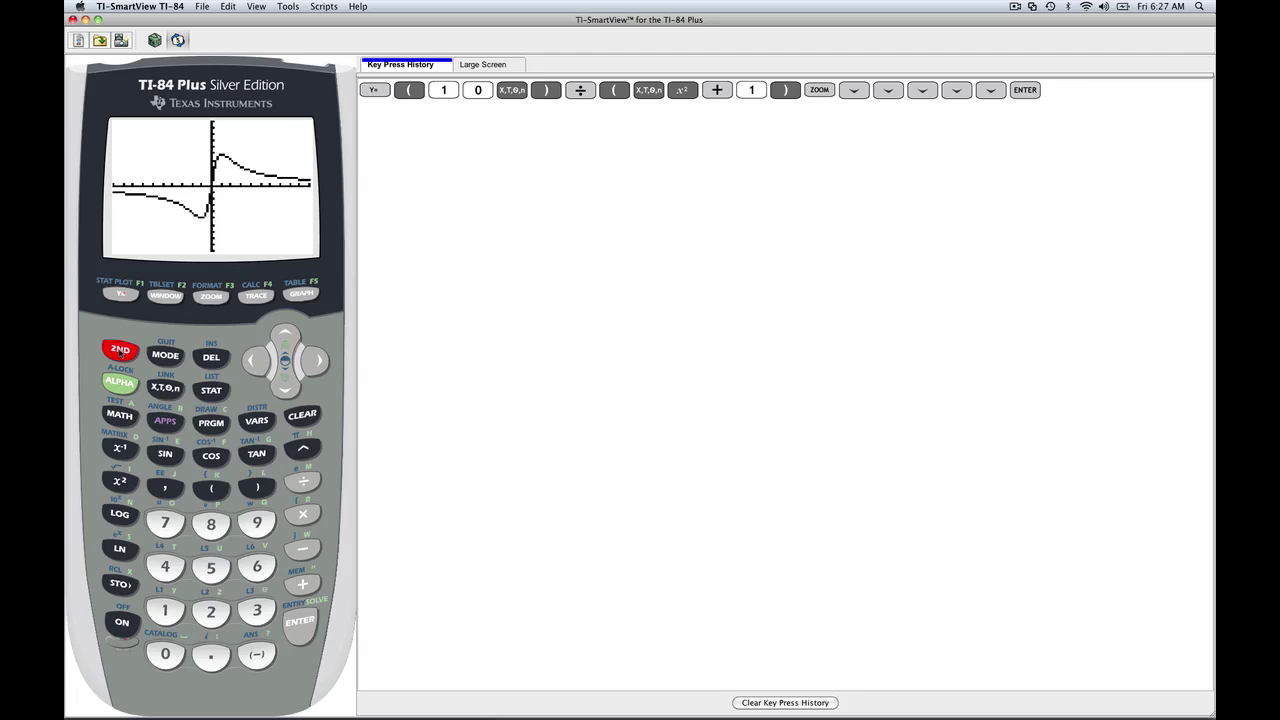
left_click(256, 296)
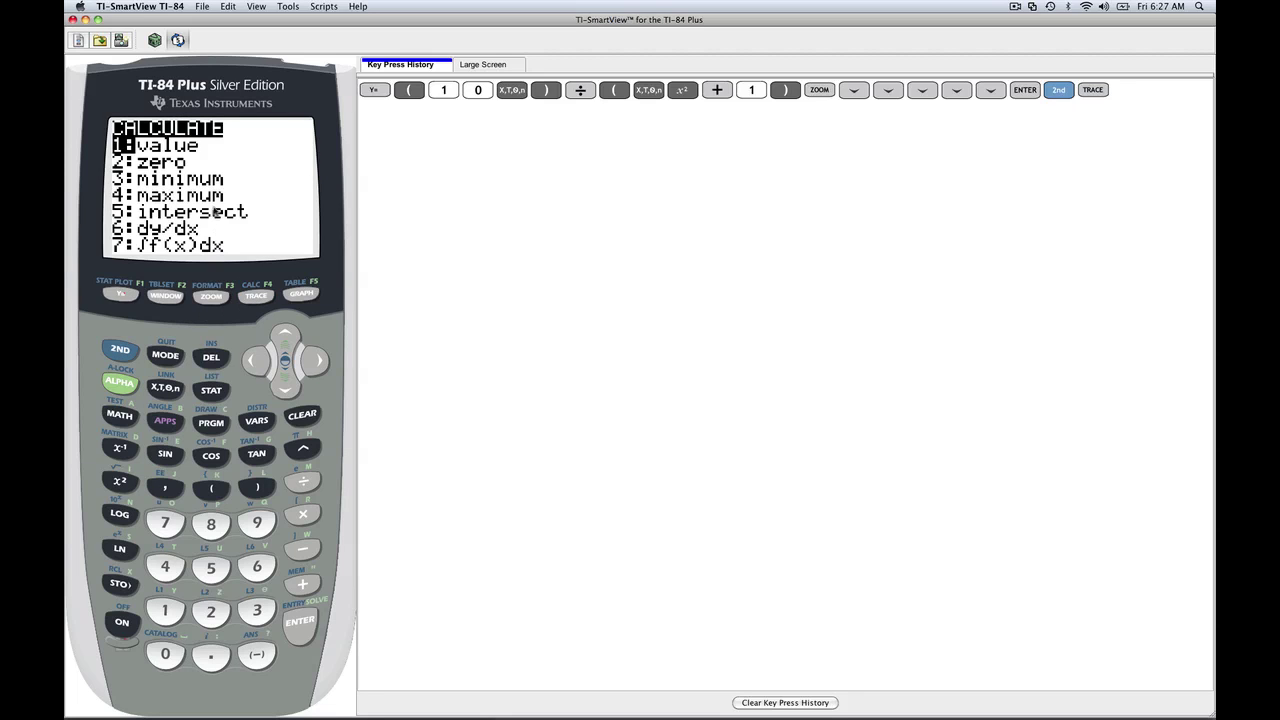
left_click(284, 390)
left_click(284, 390)
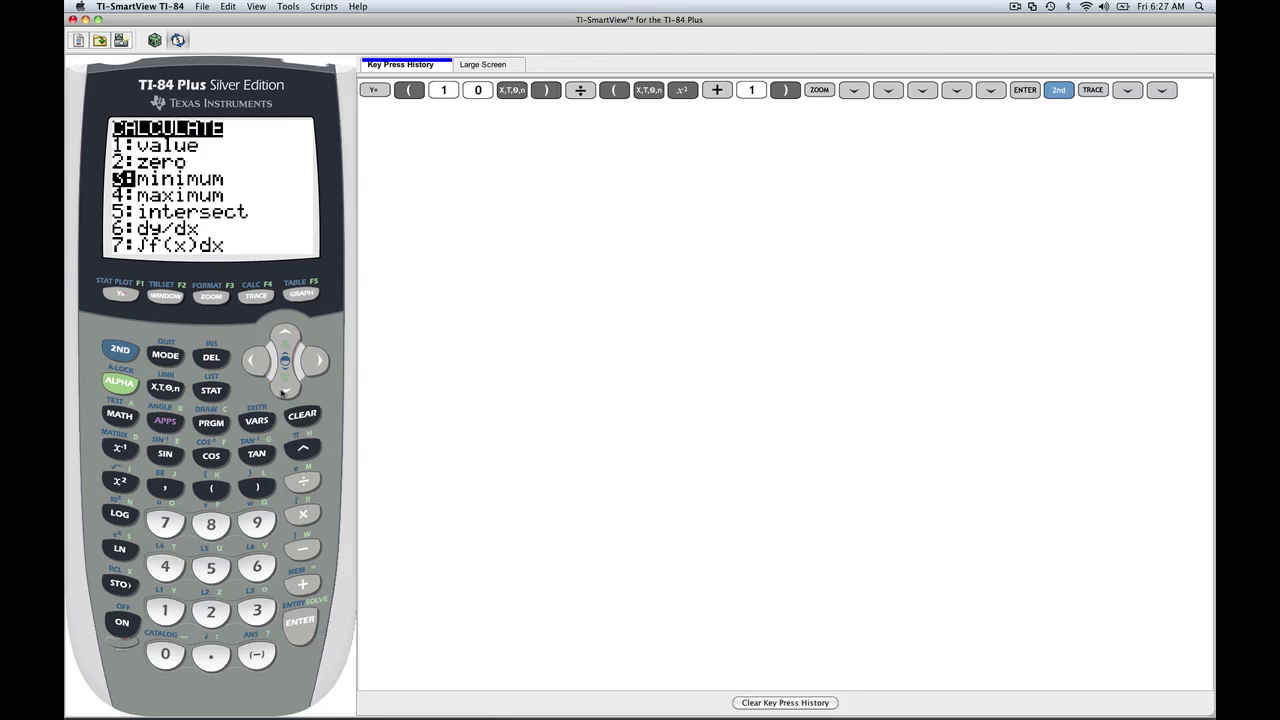
left_click(300, 622)
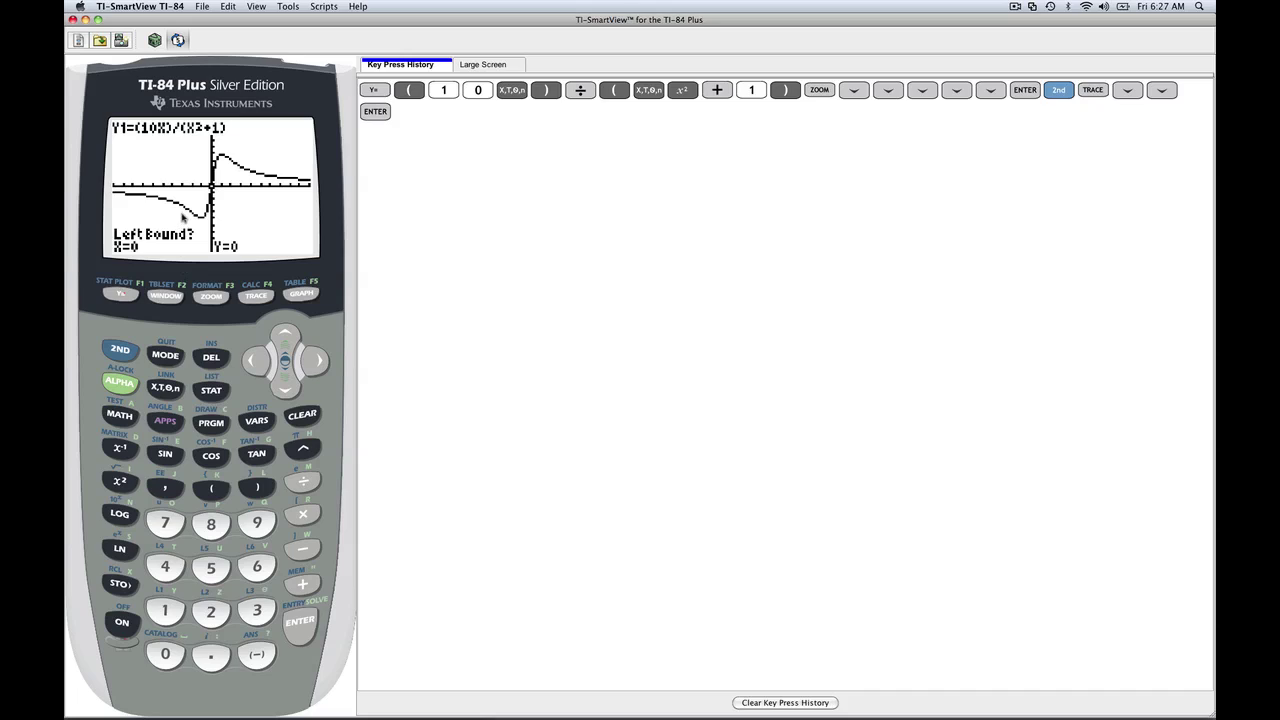
Set the minimum's left bound at X = -2.12766
left_click(253, 363)
left_click(253, 363)
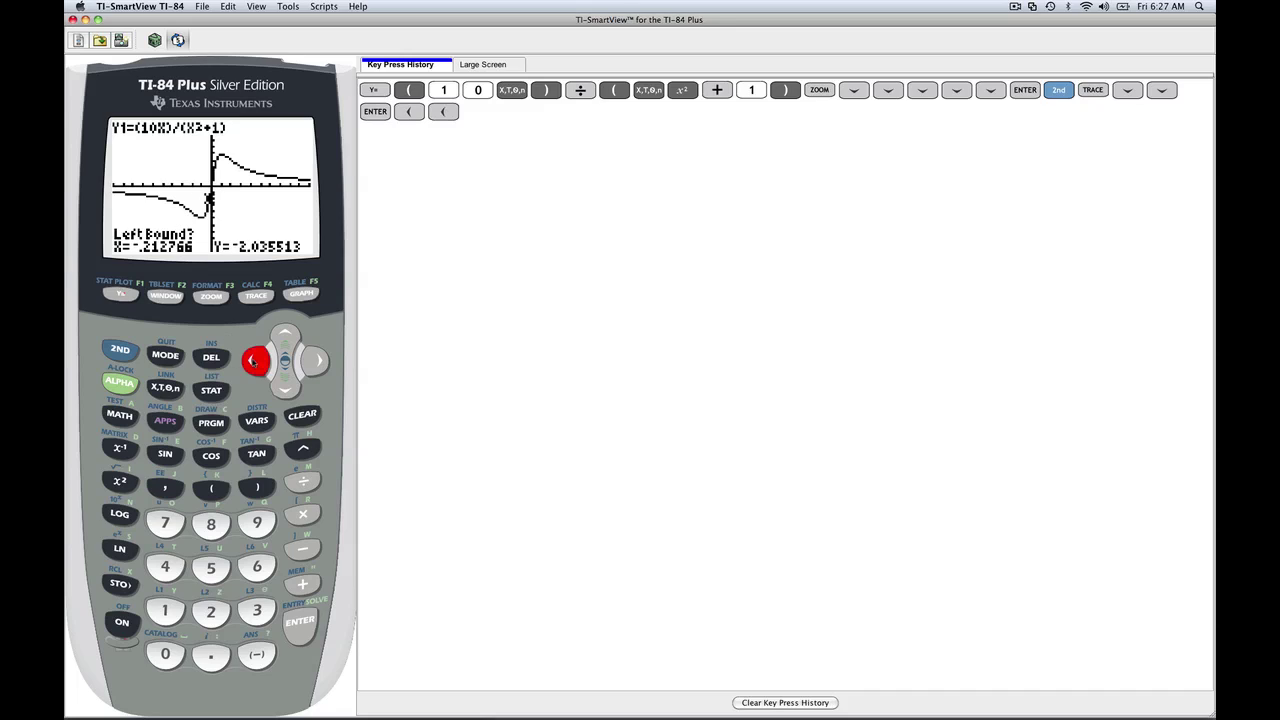
left_click(253, 363)
left_click(253, 363)
left_click(253, 363)
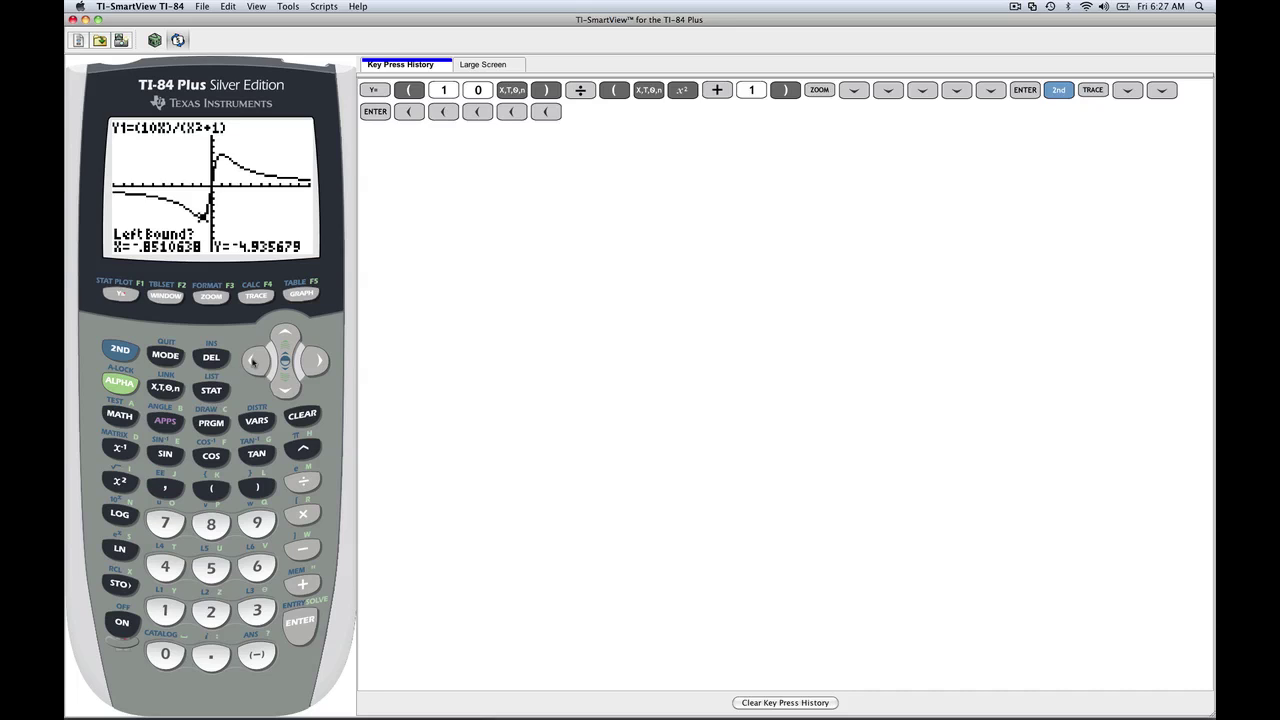
left_click(253, 363)
left_click(254, 363)
left_click(253, 363)
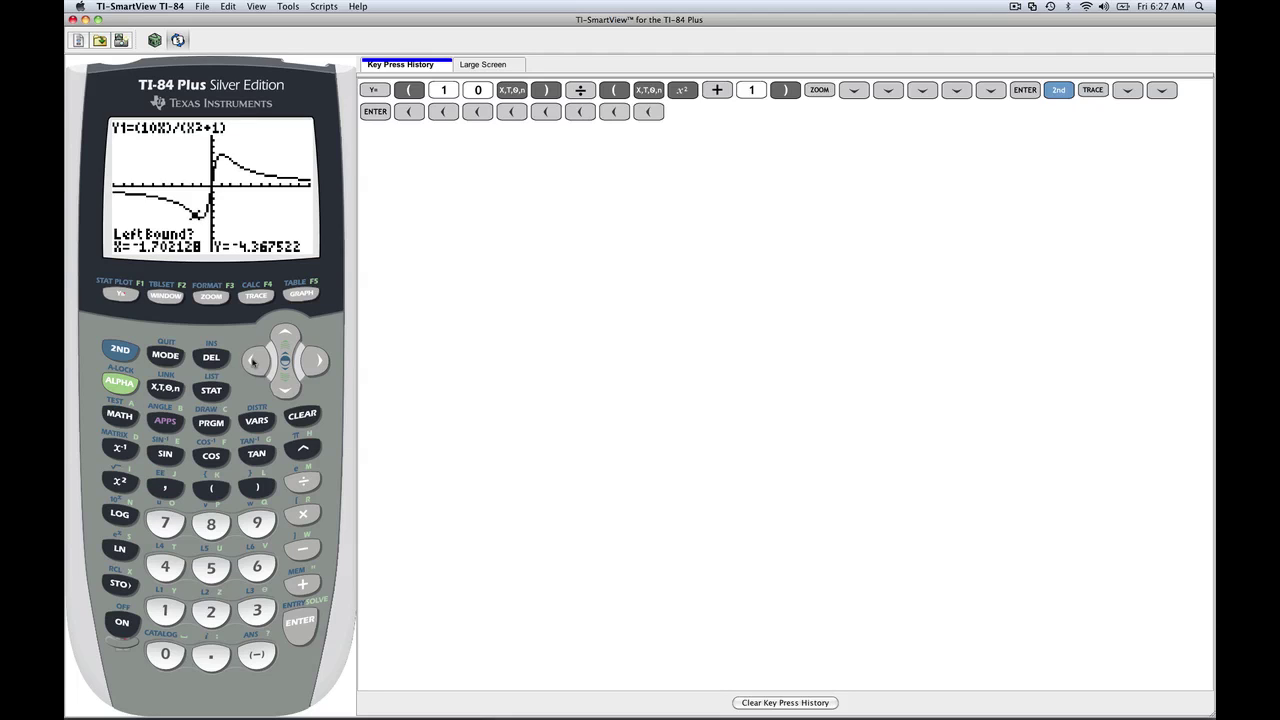
left_click(253, 363)
left_click(253, 363)
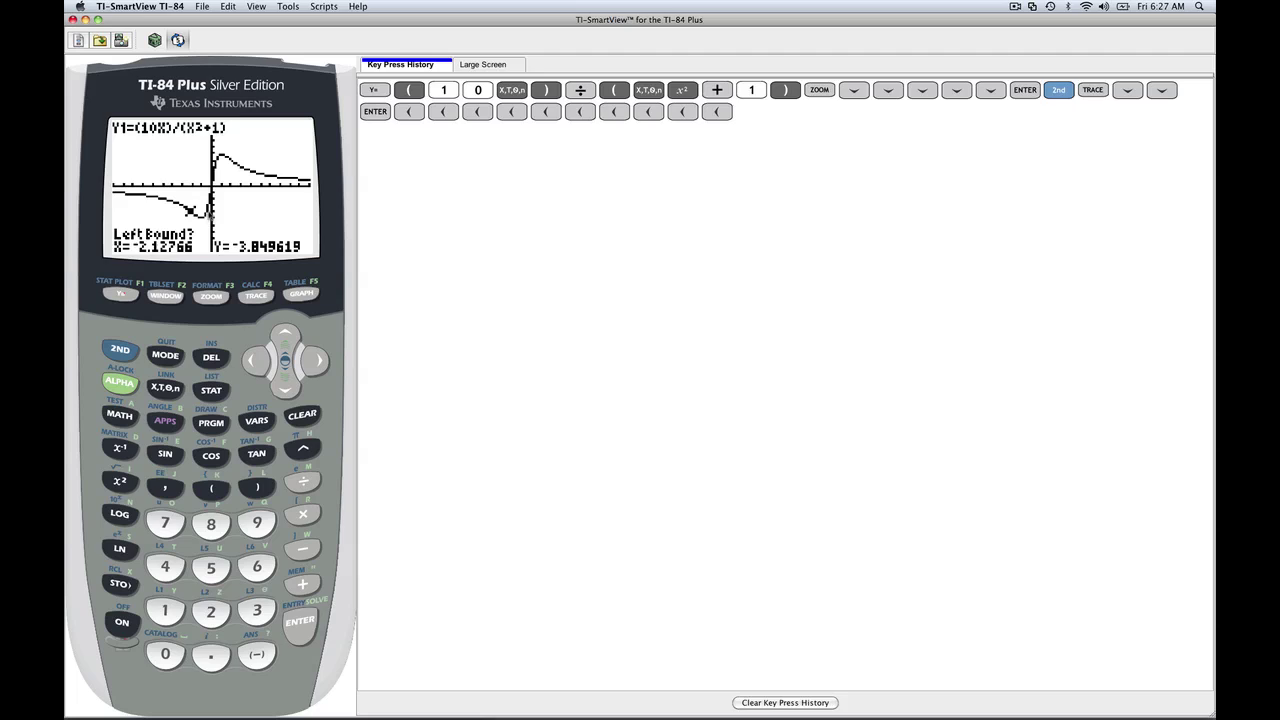
left_click(297, 627)
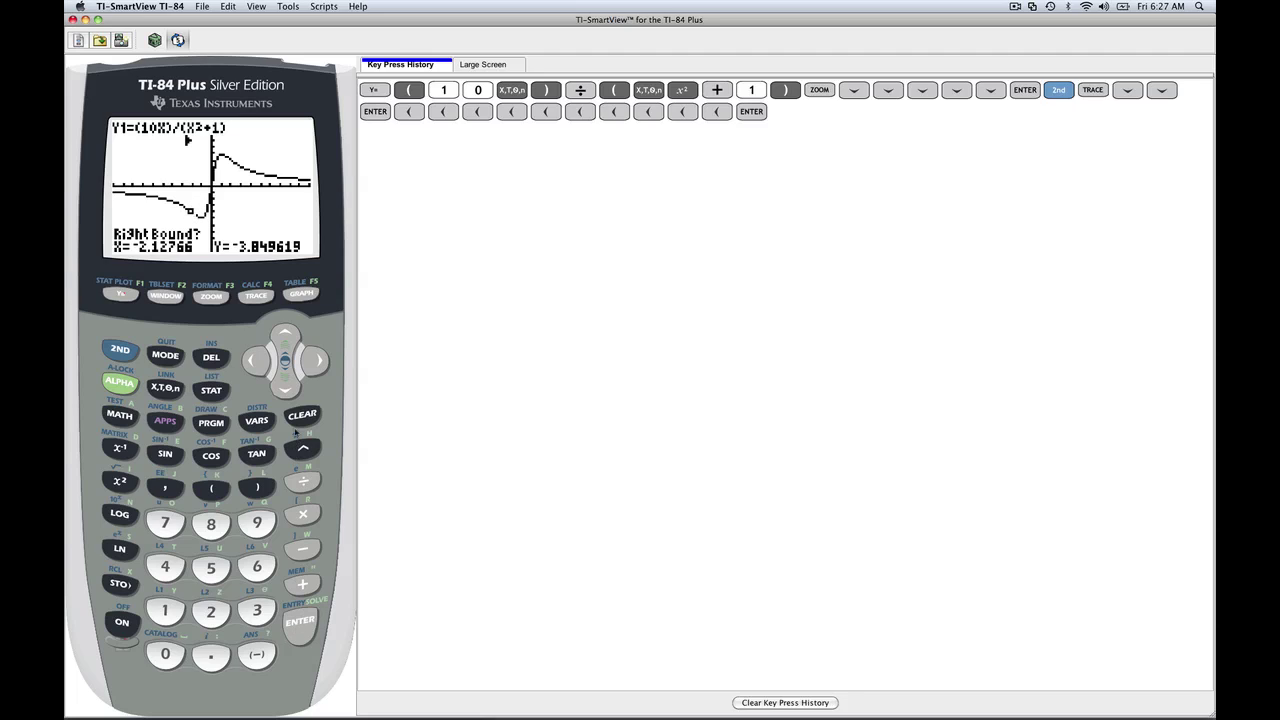
Set the minimum's right bound at X = -.212766
left_click(314, 362)
left_click(314, 362)
left_click(314, 362)
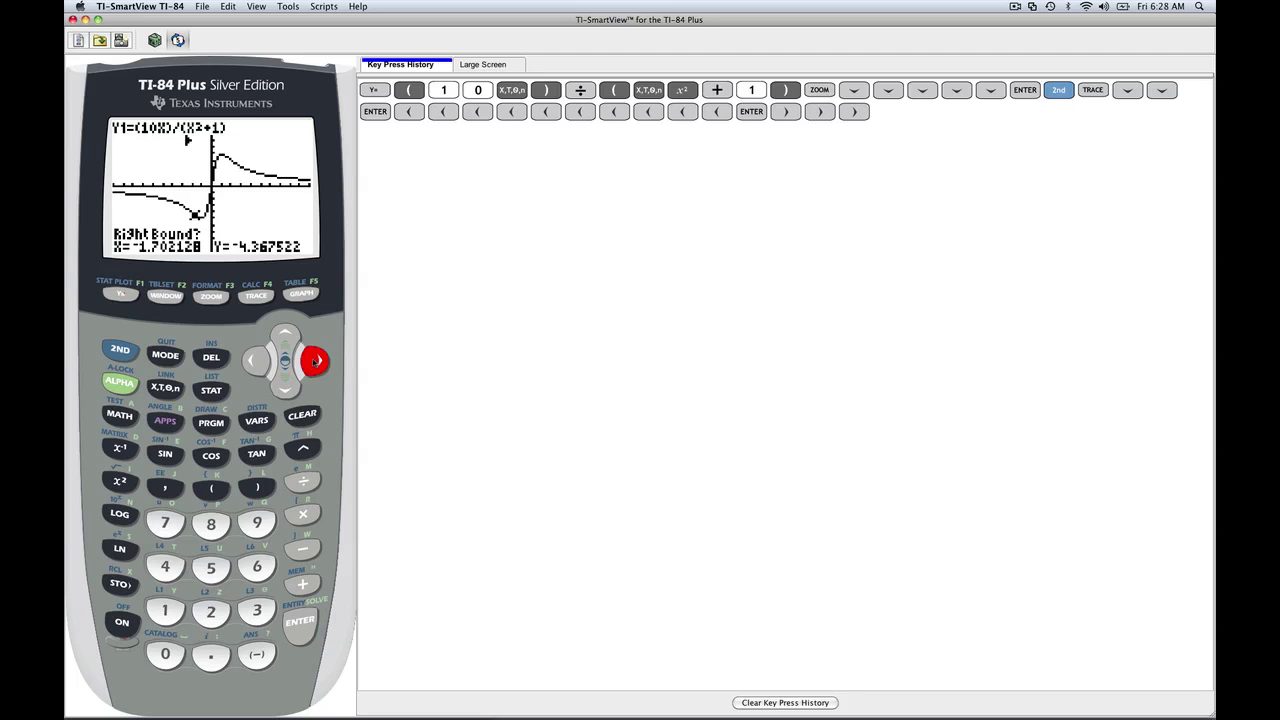
left_click(314, 362)
left_click(314, 362)
left_click(314, 362)
left_click(314, 362)
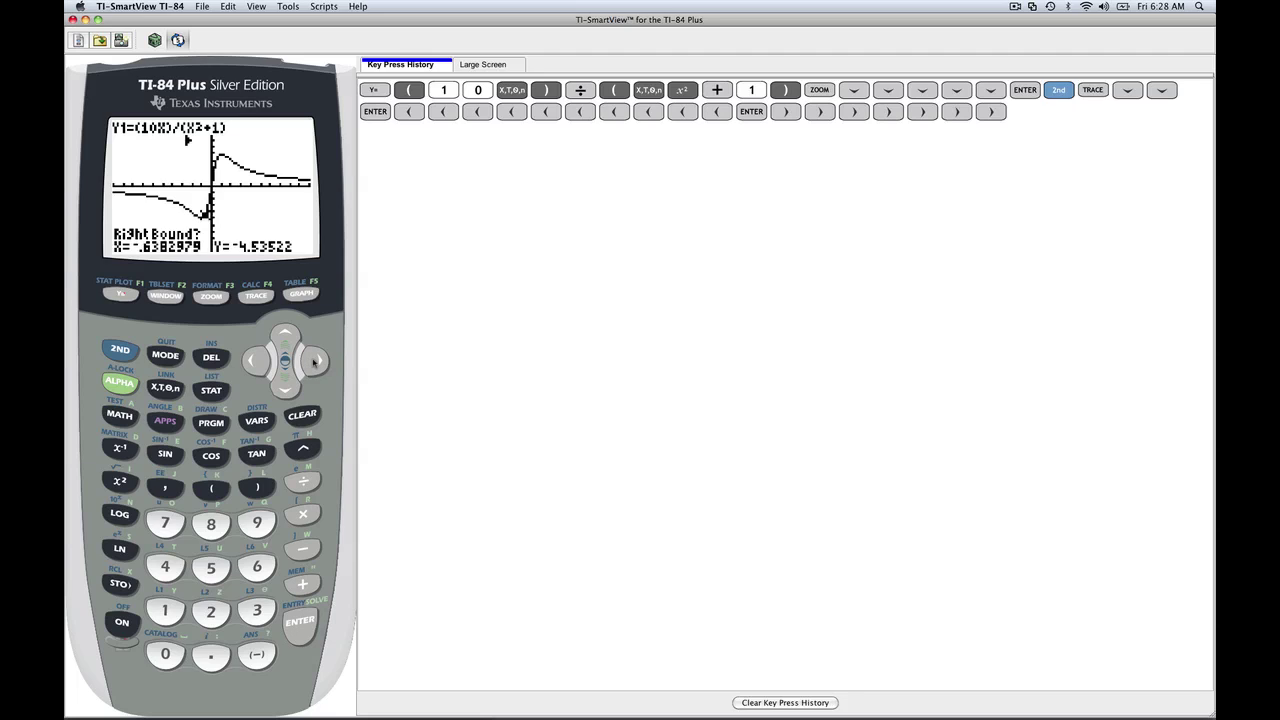
left_click(314, 362)
left_click(314, 362)
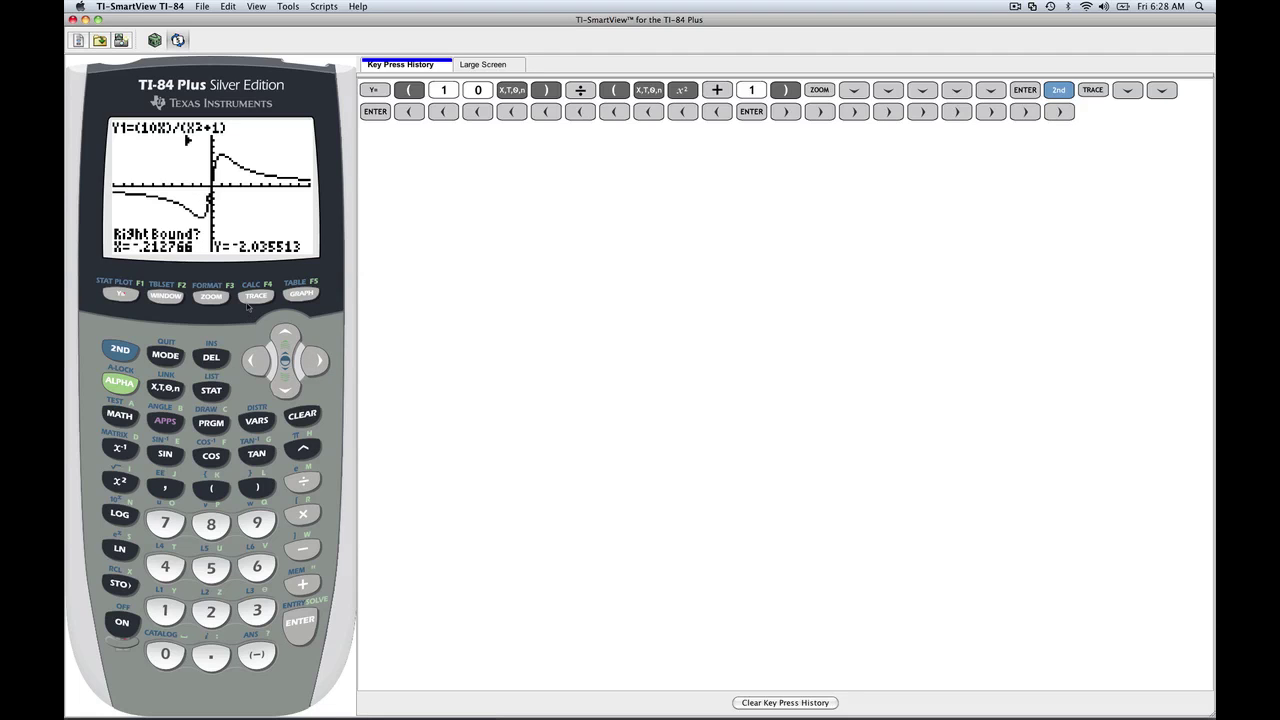
left_click(303, 626)
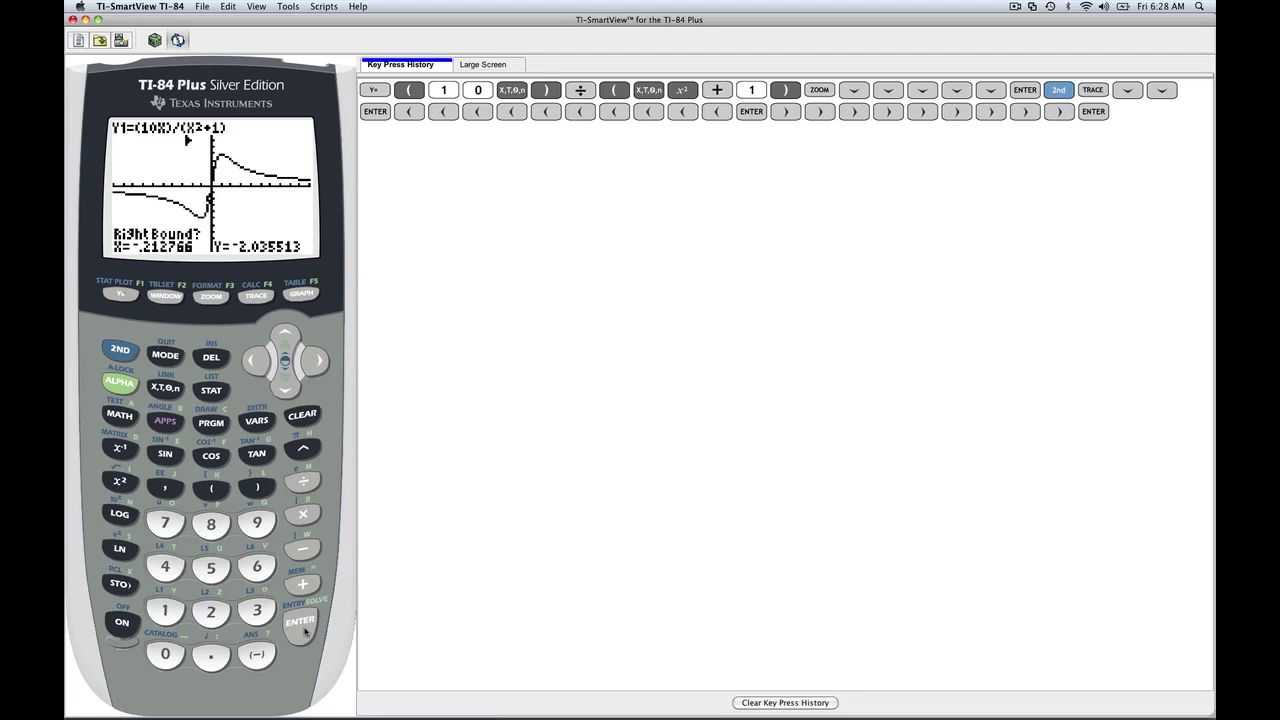
Place the guess near the dip and compute the minimum at about (-1, -5)
left_click(254, 361)
left_click(254, 362)
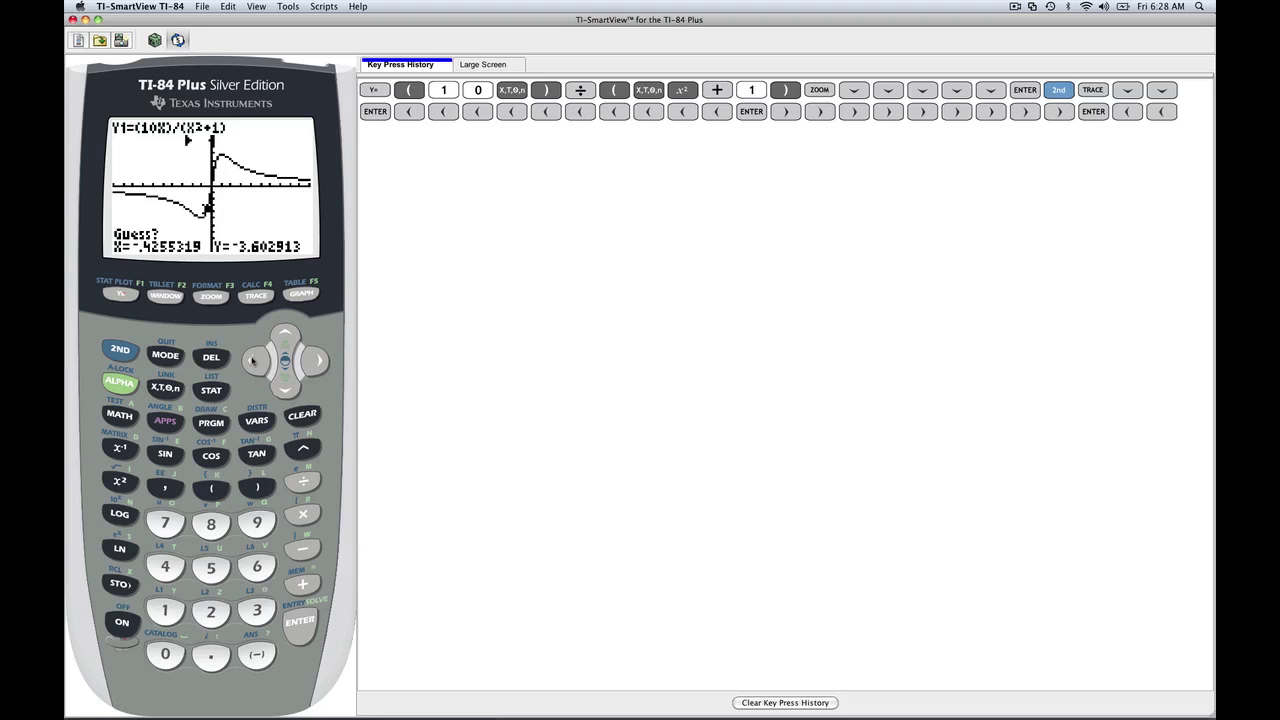
left_click(254, 361)
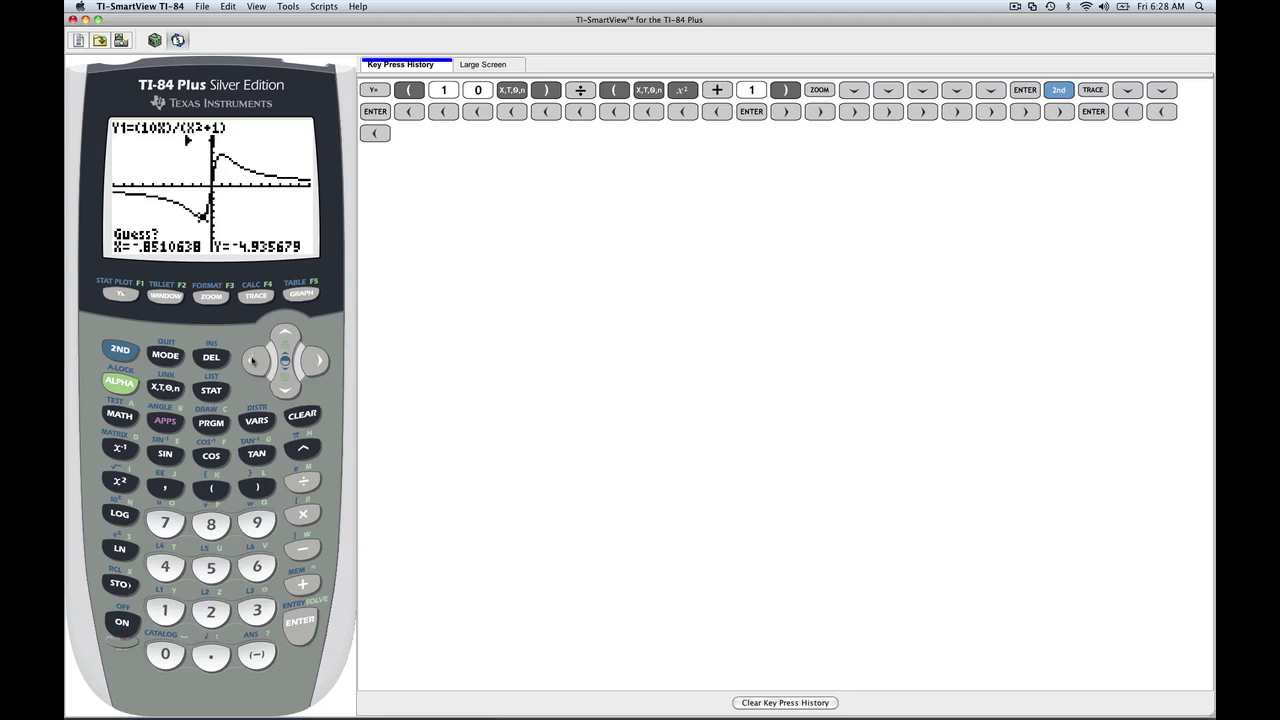
left_click(302, 624)
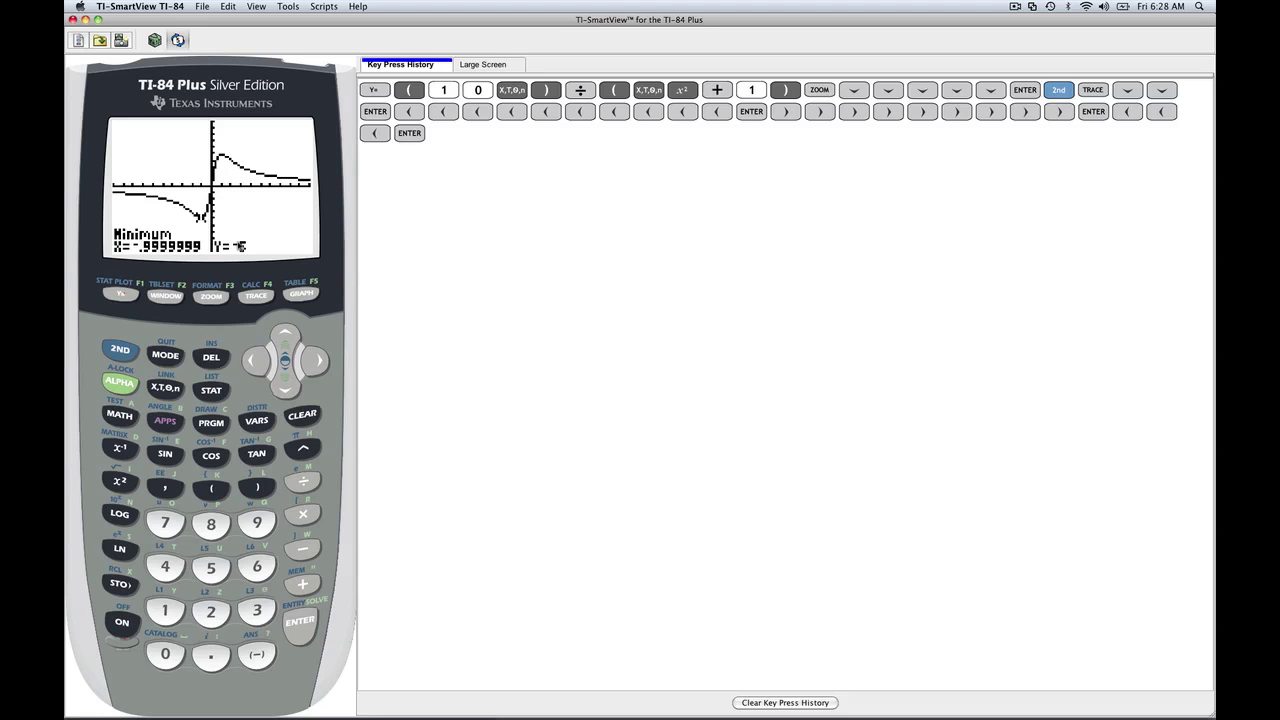
key("ctrl+shift+p")
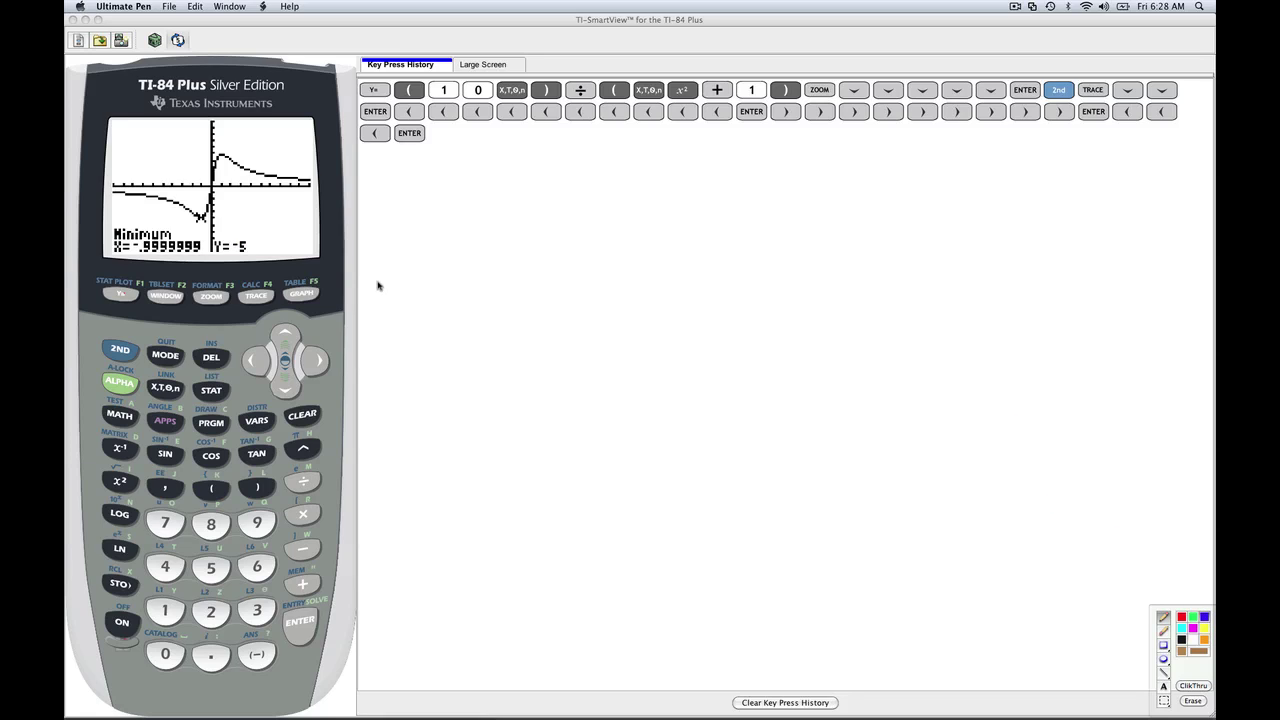
Handwrite 'Local min: (-1,-5)' with the point (1,5) below it
mouse_move(378, 286)
left_mouse_down()
mouse_move(494, 300)
mouse_move(500, 287)
mouse_move(518, 304)
mouse_move(601, 288)
mouse_move(648, 297)
mouse_move(654, 285)
mouse_move(660, 316)
left_mouse_up()
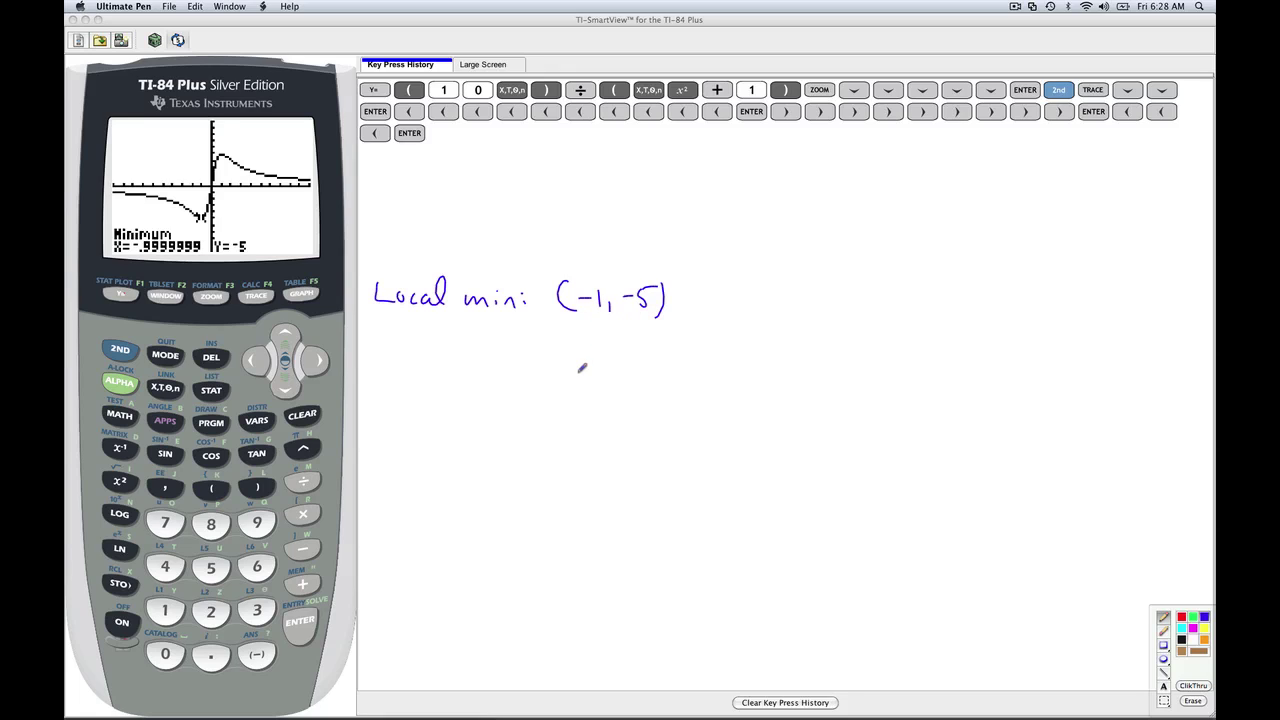
mouse_move(589, 361)
left_mouse_down()
mouse_move(583, 392)
mouse_move(594, 391)
left_mouse_up()
mouse_move(606, 384)
left_mouse_down()
mouse_move(617, 390)
mouse_move(634, 362)
mouse_move(648, 393)
left_mouse_up()
Write the label 'Local max:' before (1,5) and stop drawing
mouse_move(382, 363)
left_mouse_down()
mouse_move(384, 397)
mouse_move(398, 397)
left_mouse_up()
left_click_drag(410, 385, 409, 386)
left_click_drag(428, 380, 428, 397)
left_click_drag(446, 386, 450, 397)
left_click_drag(474, 400, 536, 402)
left_click_drag(536, 378, 520, 402)
left_click(541, 385)
left_click(541, 395)
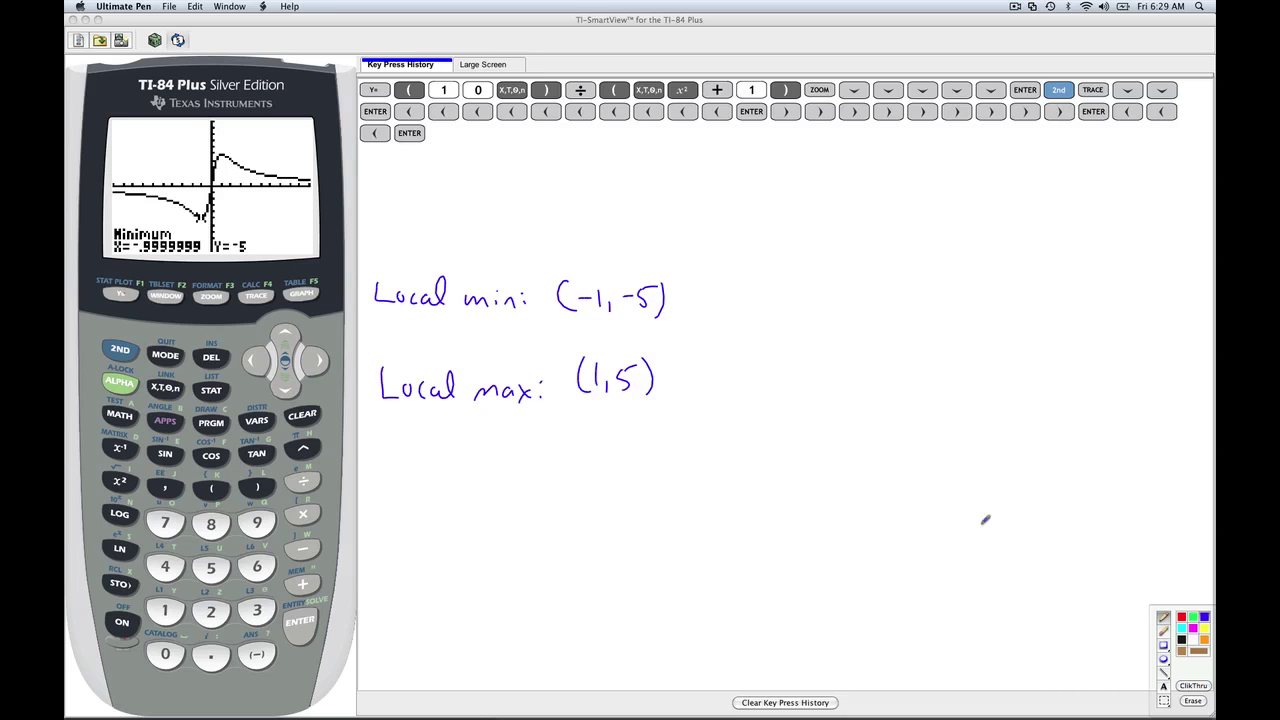
left_click(1186, 687)
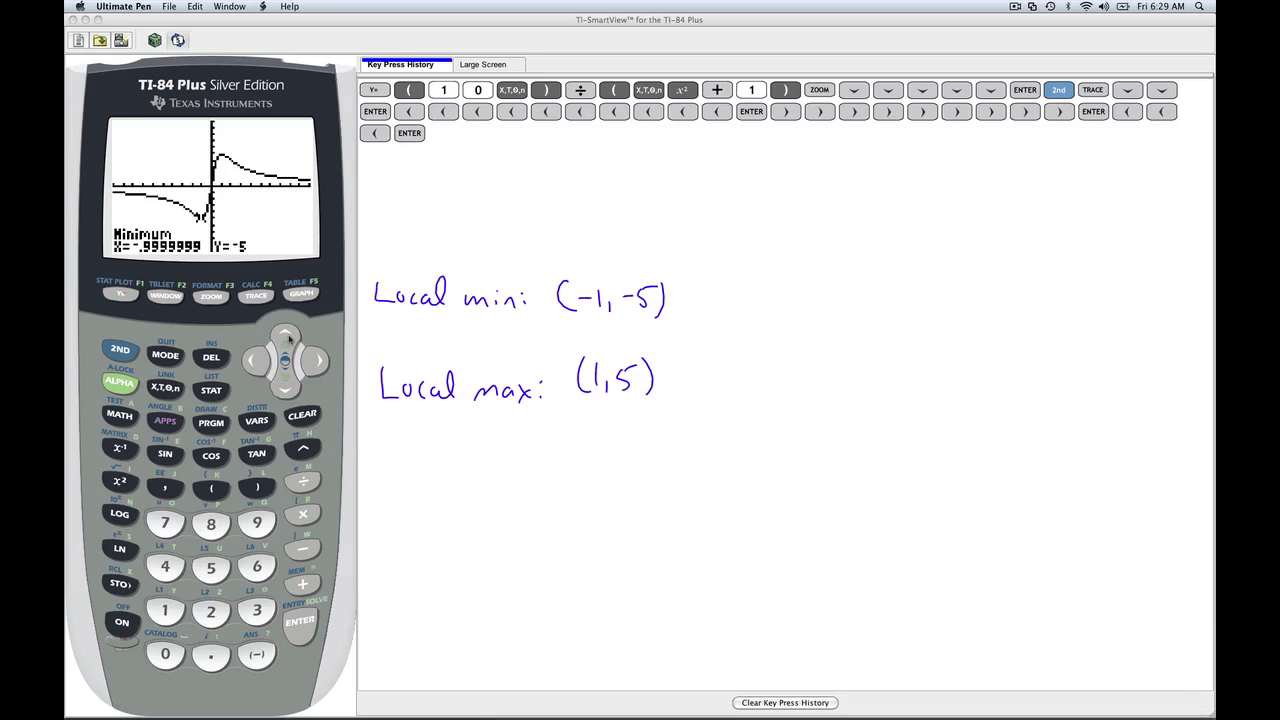
Start the CALC 4:maximum calculation on the graph
left_click(121, 350)
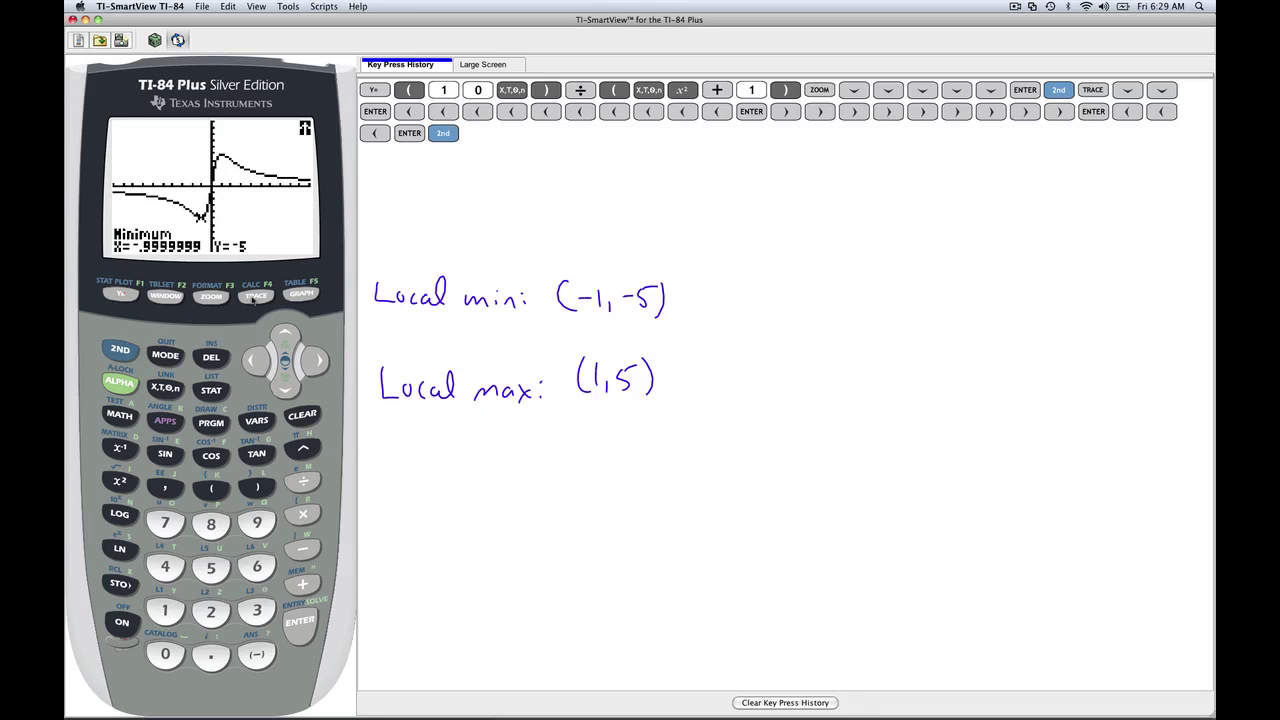
left_click(255, 296)
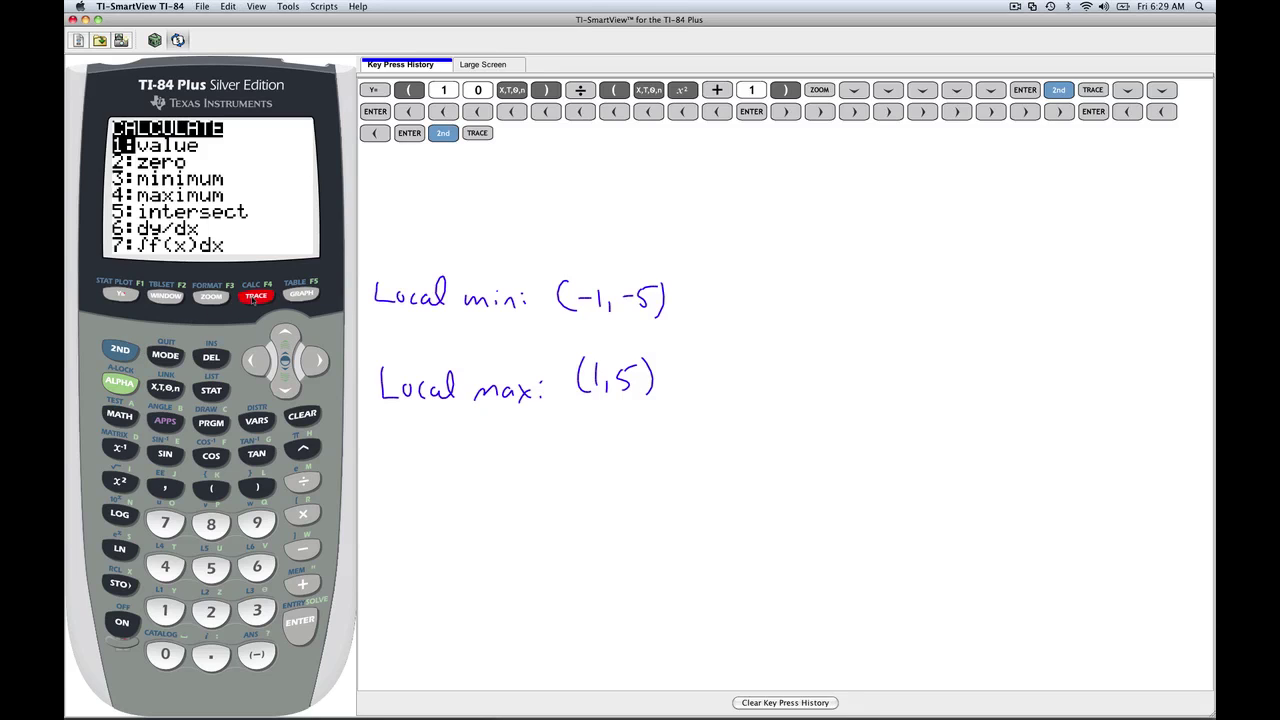
left_click(285, 388)
left_click(285, 388)
left_click(285, 388)
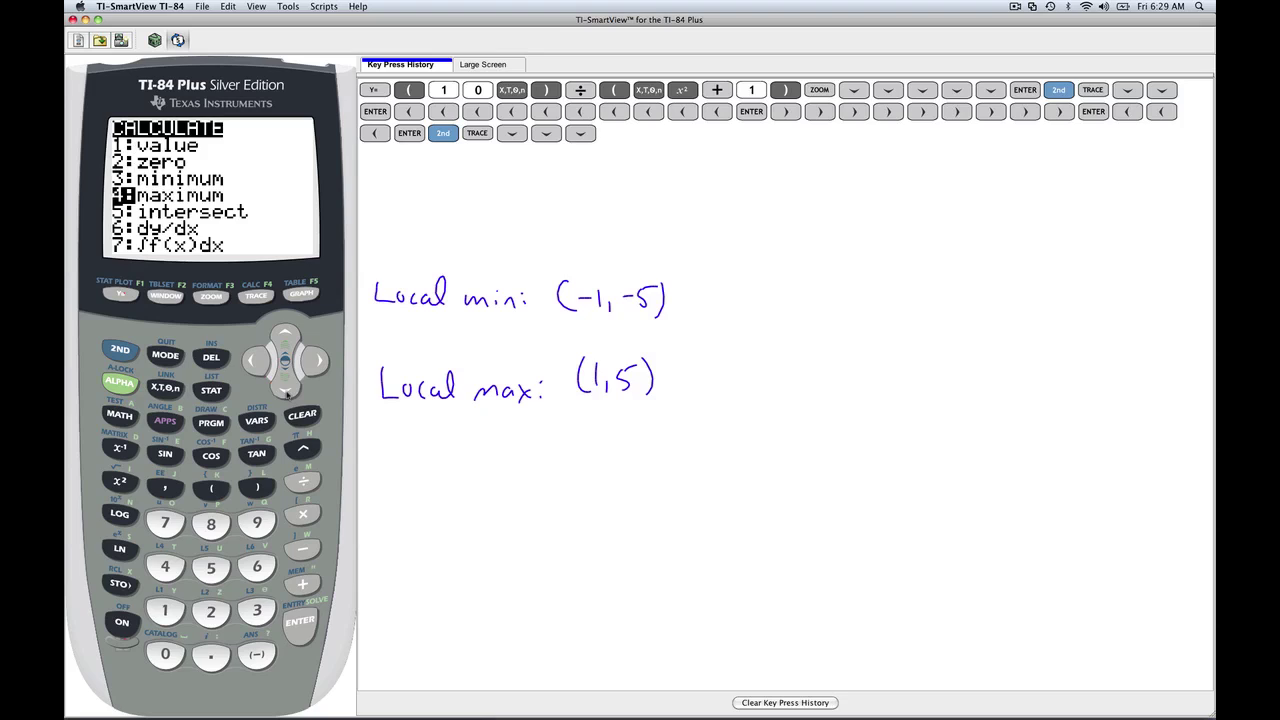
left_click(310, 628)
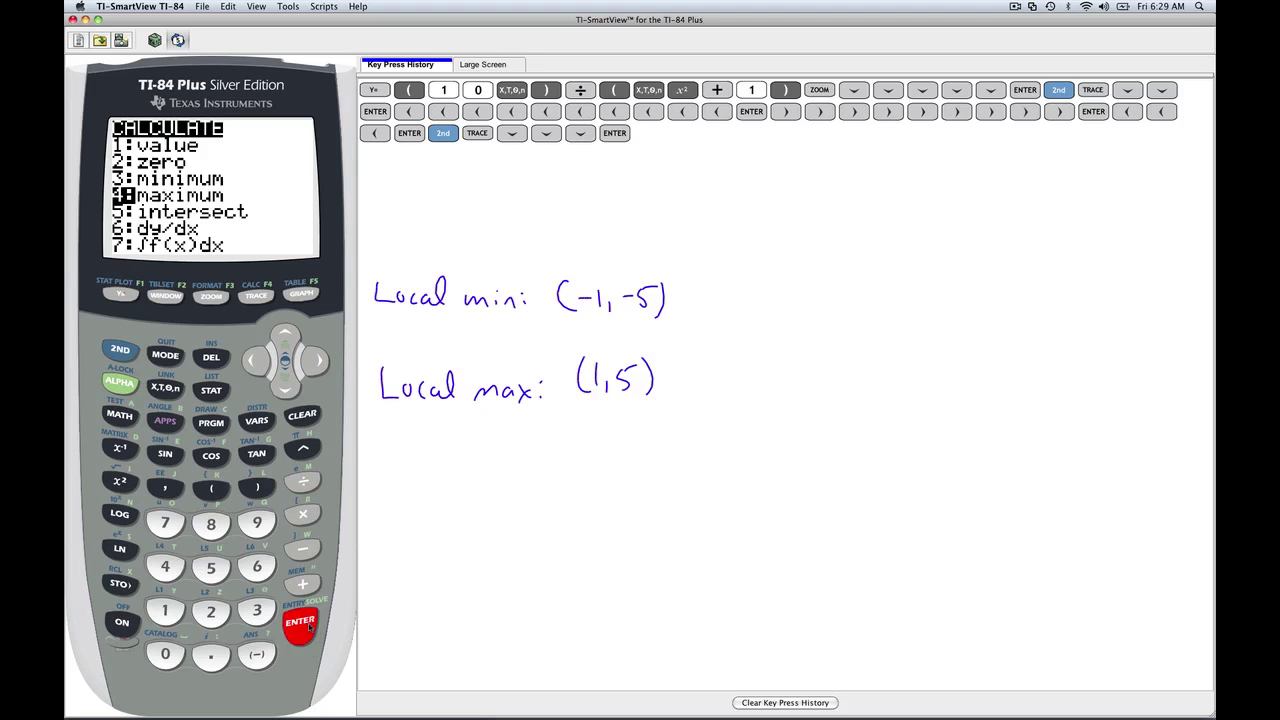
Set the maximum's left bound just before the peak
left_click(316, 360)
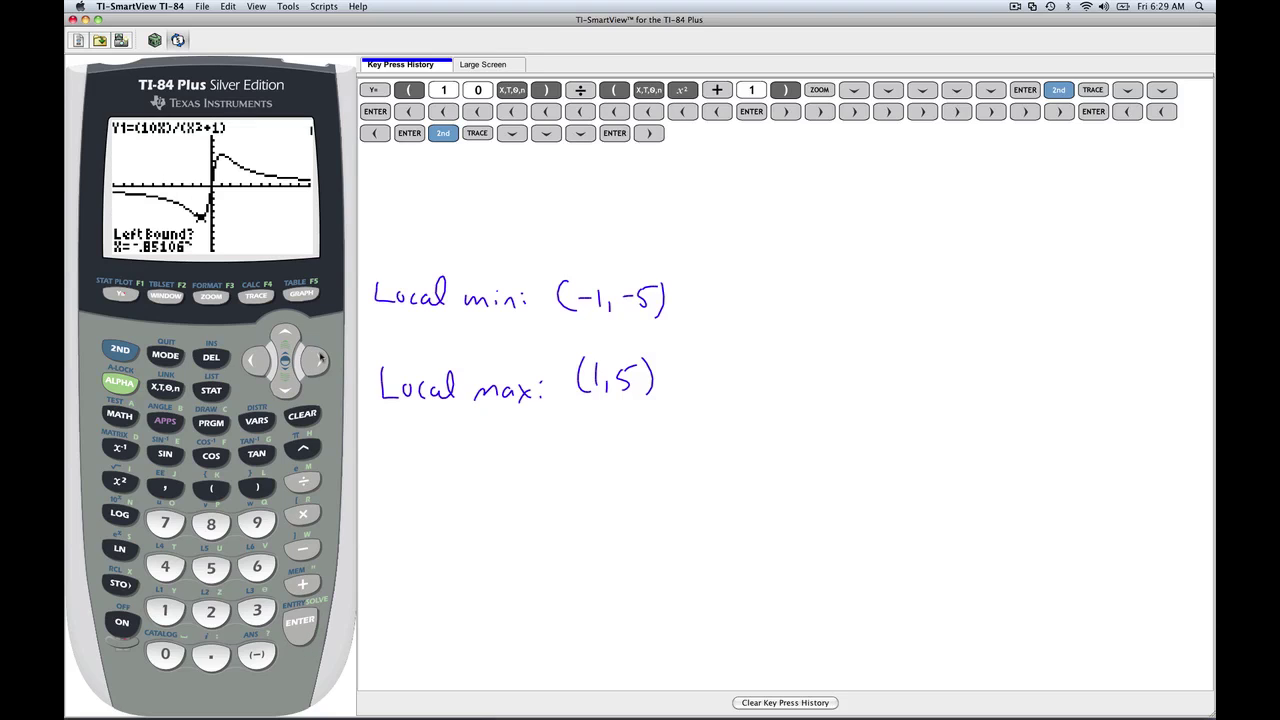
left_click(316, 360)
left_click(316, 360)
left_click(316, 360)
left_click(316, 360)
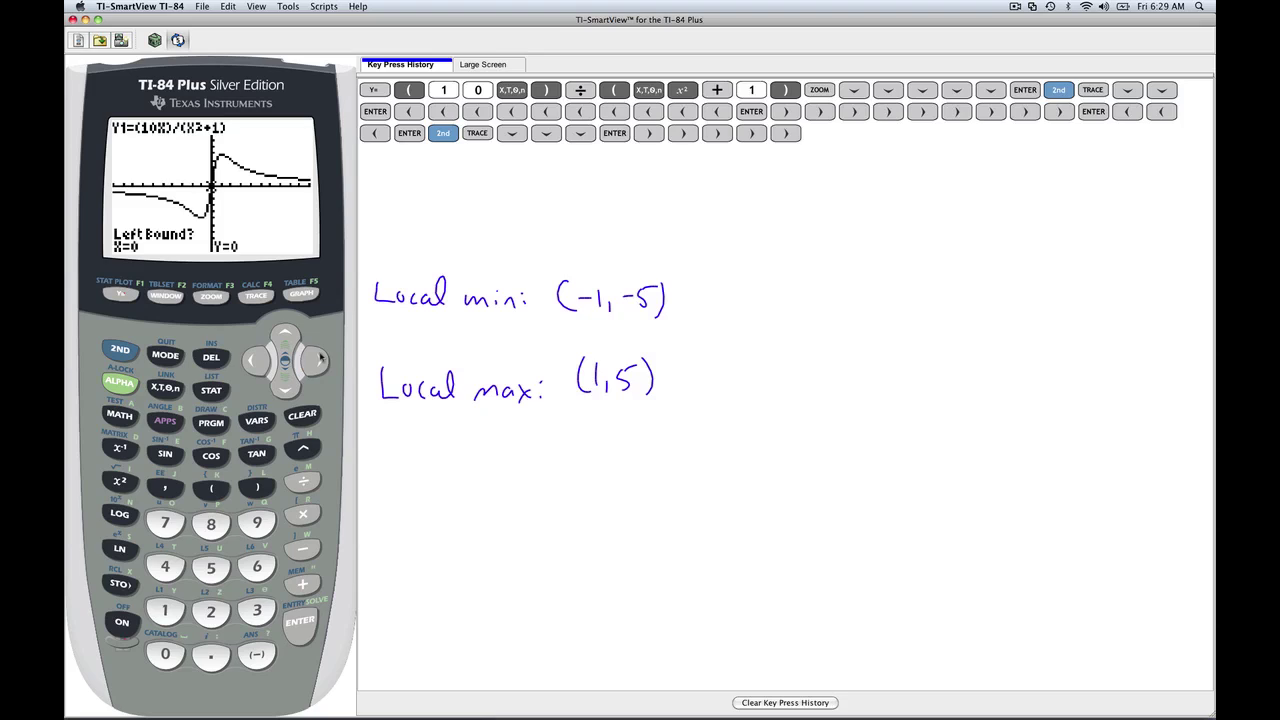
left_click(318, 359)
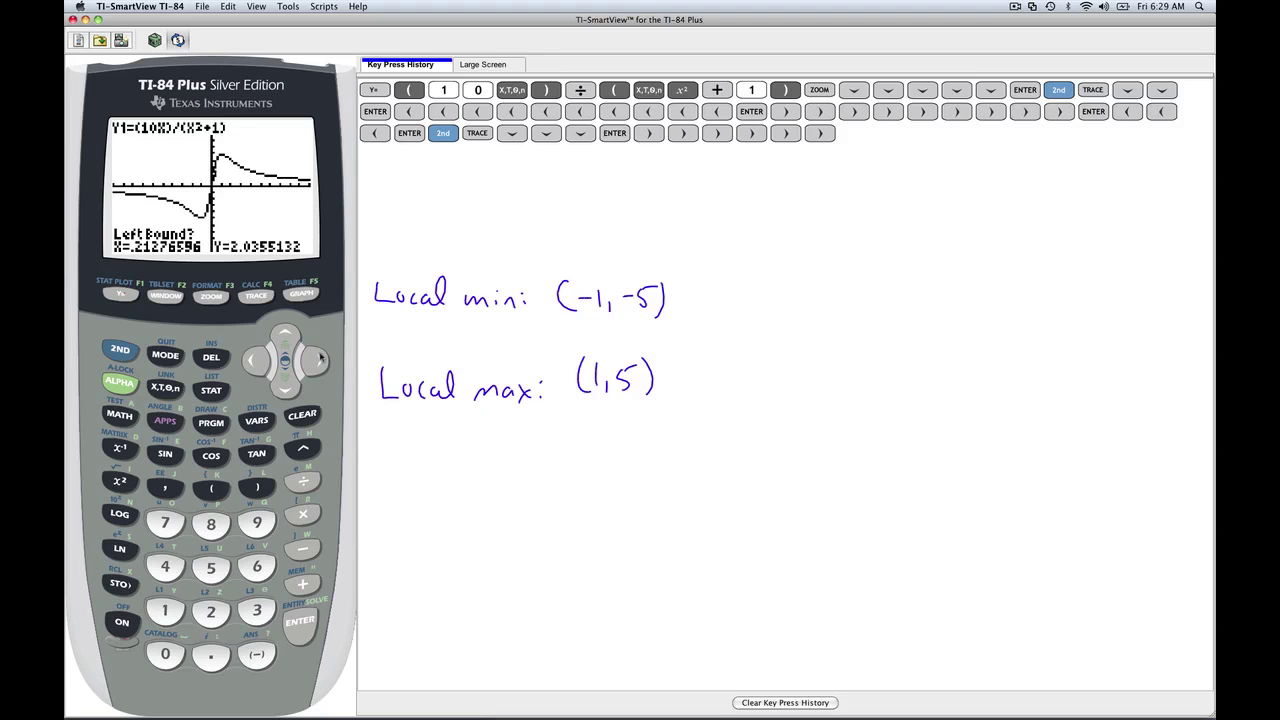
left_click(318, 360)
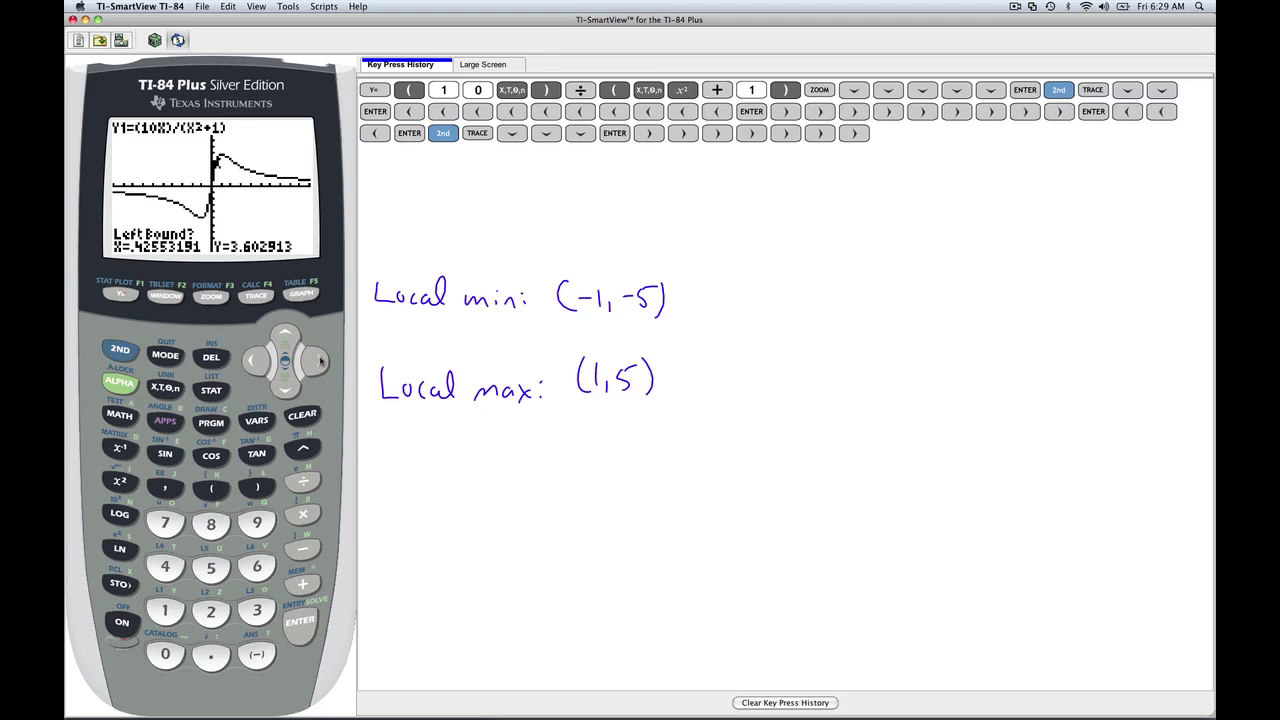
left_click(305, 626)
Set the maximum's right bound at about x = 2.13
left_click(310, 360)
left_click(310, 360)
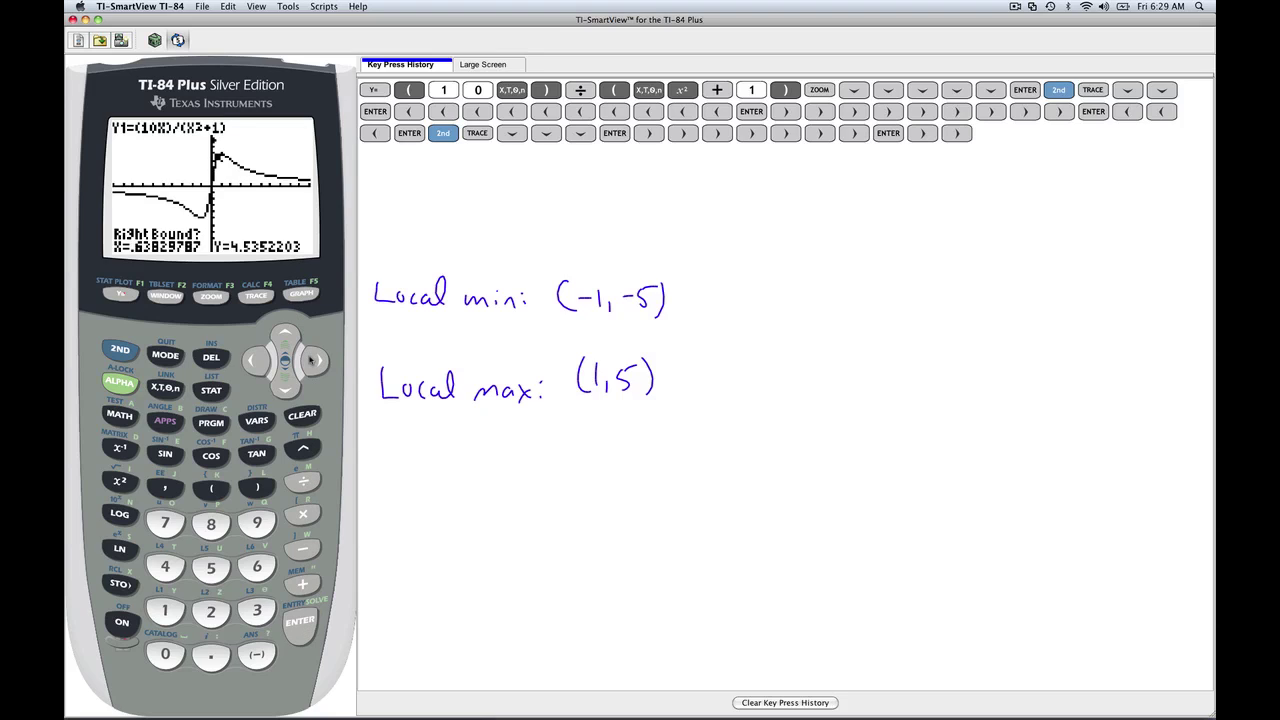
left_click(310, 360)
left_click(310, 360)
left_click(311, 360)
left_click(311, 360)
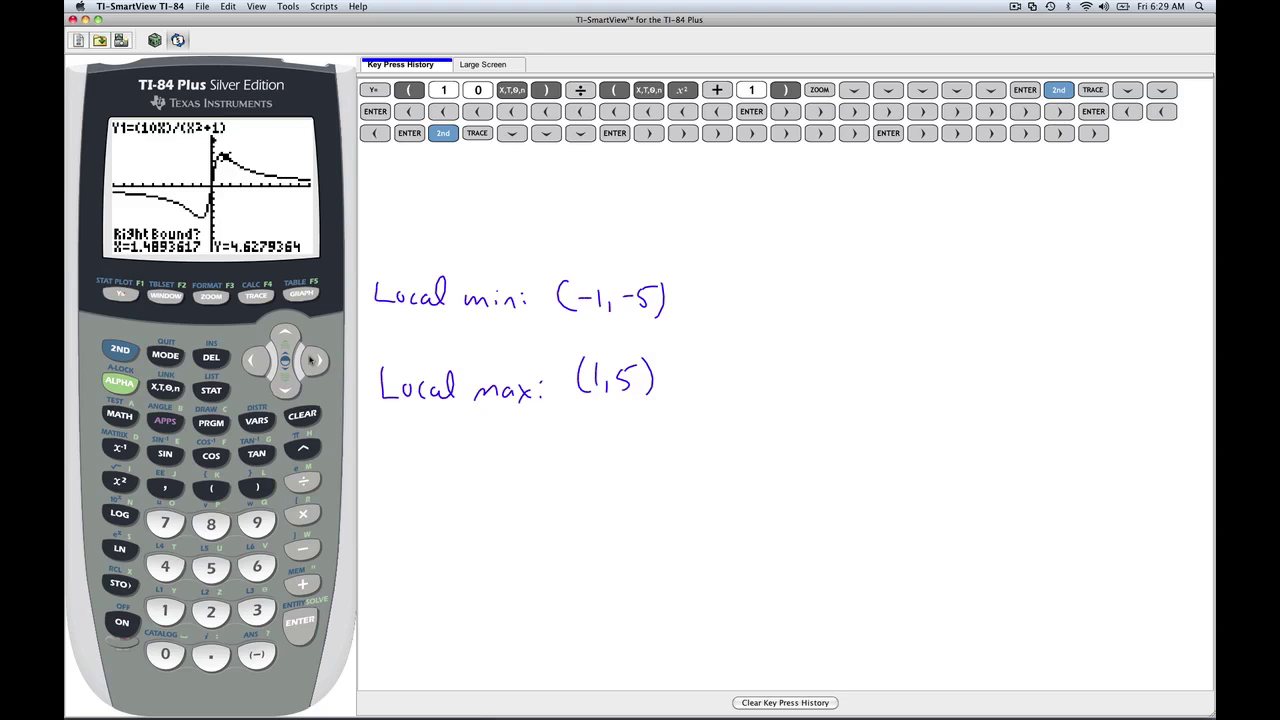
left_click(311, 360)
left_click(313, 360)
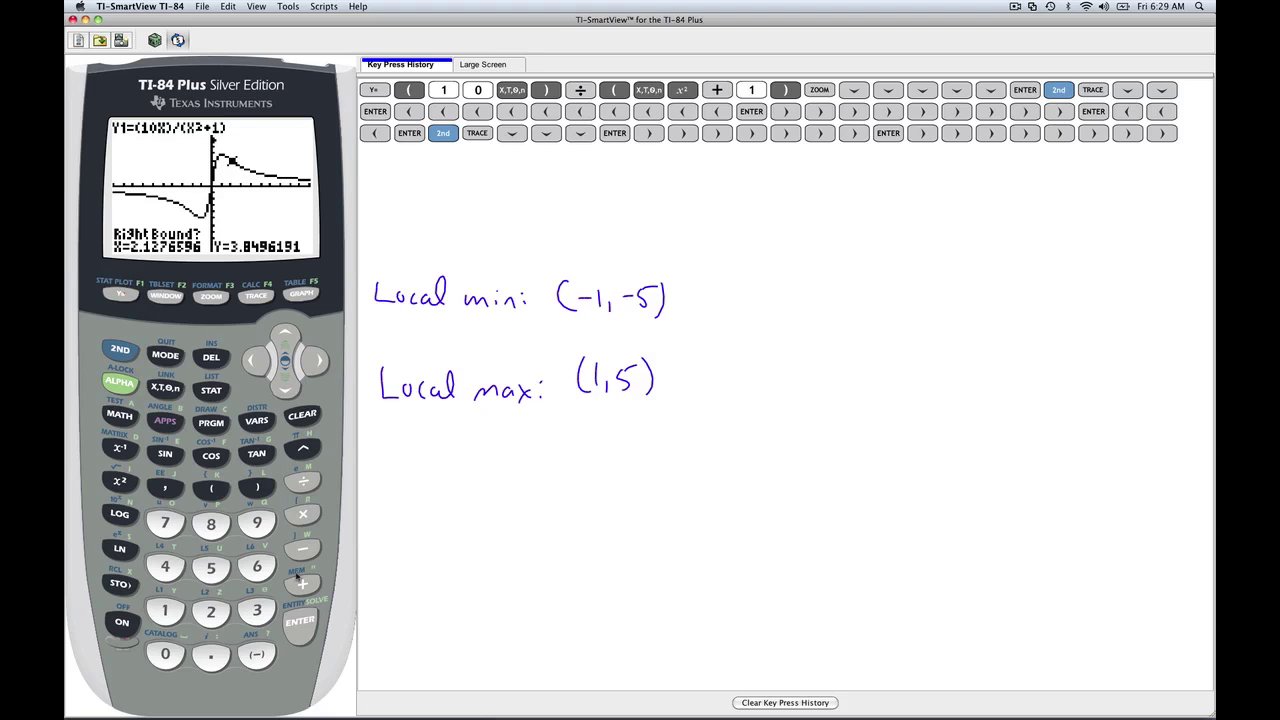
left_click(300, 625)
Place the guess near the peak and compute the maximum at X = .99999899, Y = 5
left_click(255, 362)
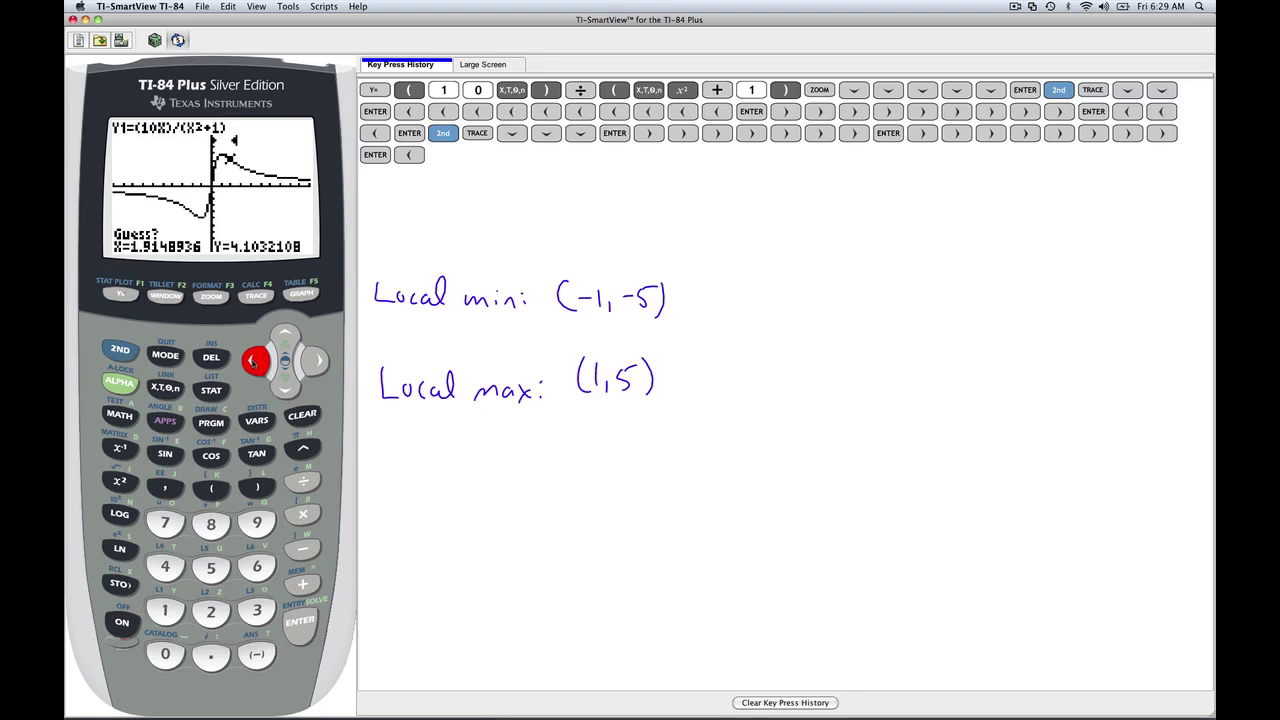
left_click(255, 362)
left_click(255, 362)
left_click(255, 362)
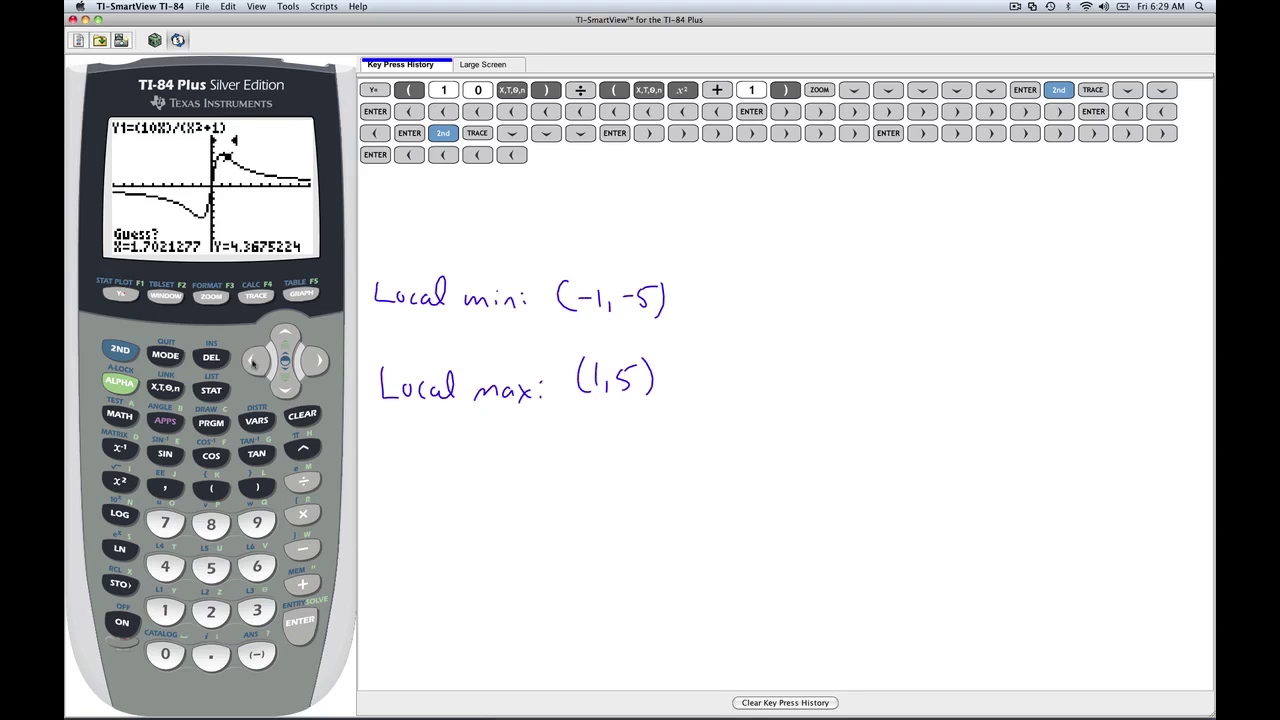
left_click(300, 626)
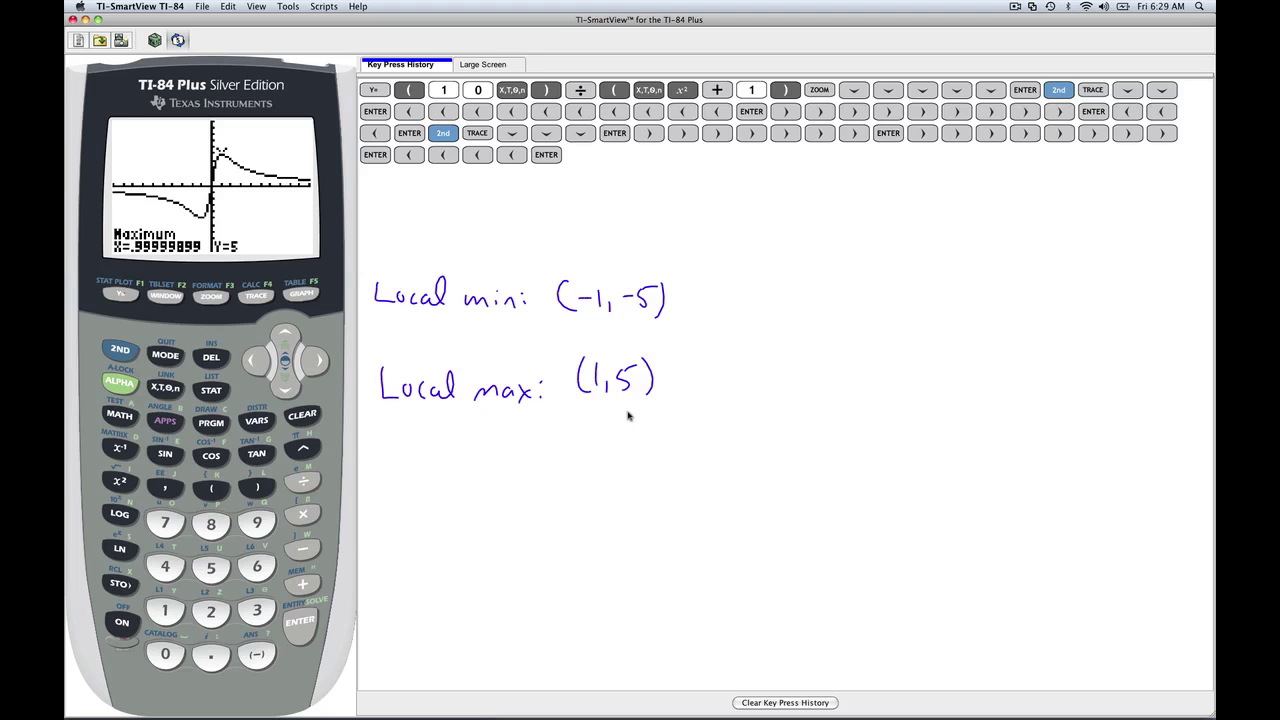
key("ctrl+shift+d")
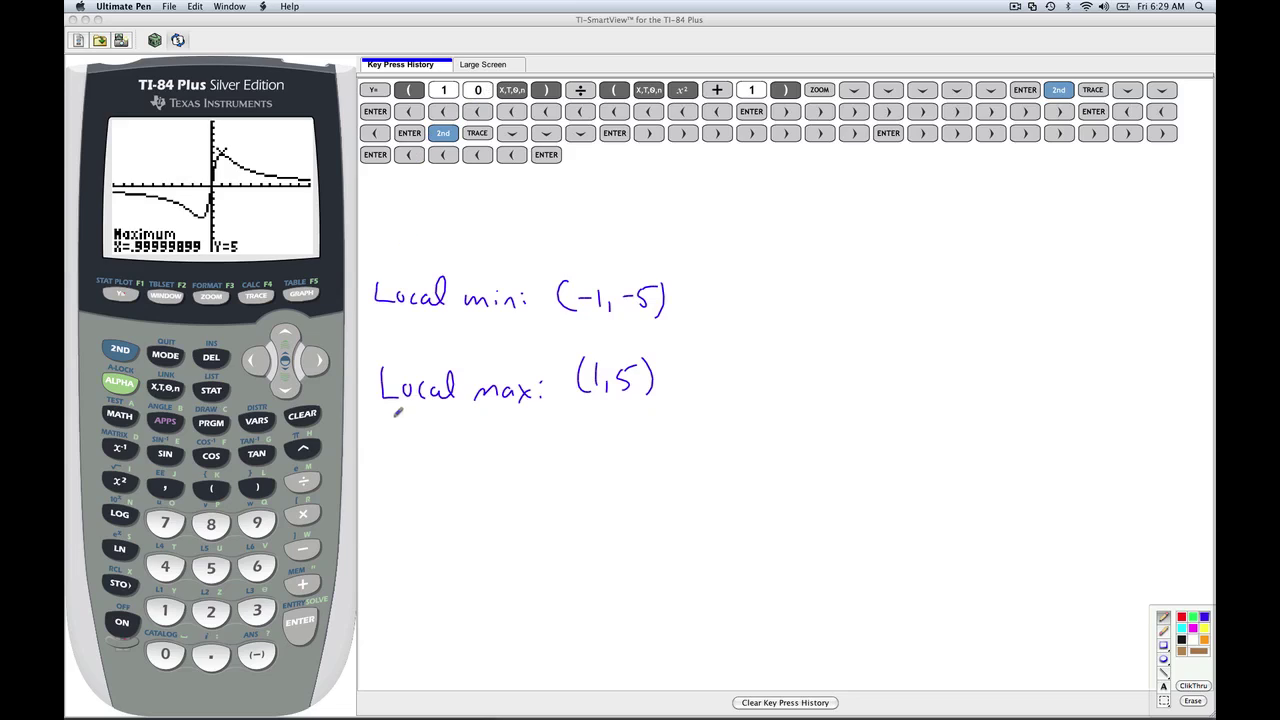
Write the 'Inc:' heading and label x = -1 and x = 1 at the turning points
mouse_move(389, 466)
left_mouse_down()
mouse_move(388, 488)
mouse_move(434, 482)
mouse_move(438, 494)
left_mouse_up()
left_click(450, 479)
left_click(450, 489)
left_click(221, 156)
left_click_drag(189, 231, 194, 231)
left_click_drag(199, 226, 198, 234)
left_click_drag(221, 129, 221, 140)
Complete 'Inc: [-1,1]' and write 'Dec: (-∞,-1], [1,∞)' below it
mouse_move(483, 471)
left_mouse_down()
mouse_move(483, 493)
mouse_move(506, 488)
left_mouse_up()
mouse_move(515, 482)
left_mouse_down()
mouse_move(533, 479)
mouse_move(541, 494)
left_mouse_up()
mouse_move(388, 538)
left_mouse_down()
mouse_move(392, 562)
mouse_move(424, 556)
left_mouse_up()
left_click_drag(390, 566, 440, 568)
left_click(453, 549)
left_click(453, 559)
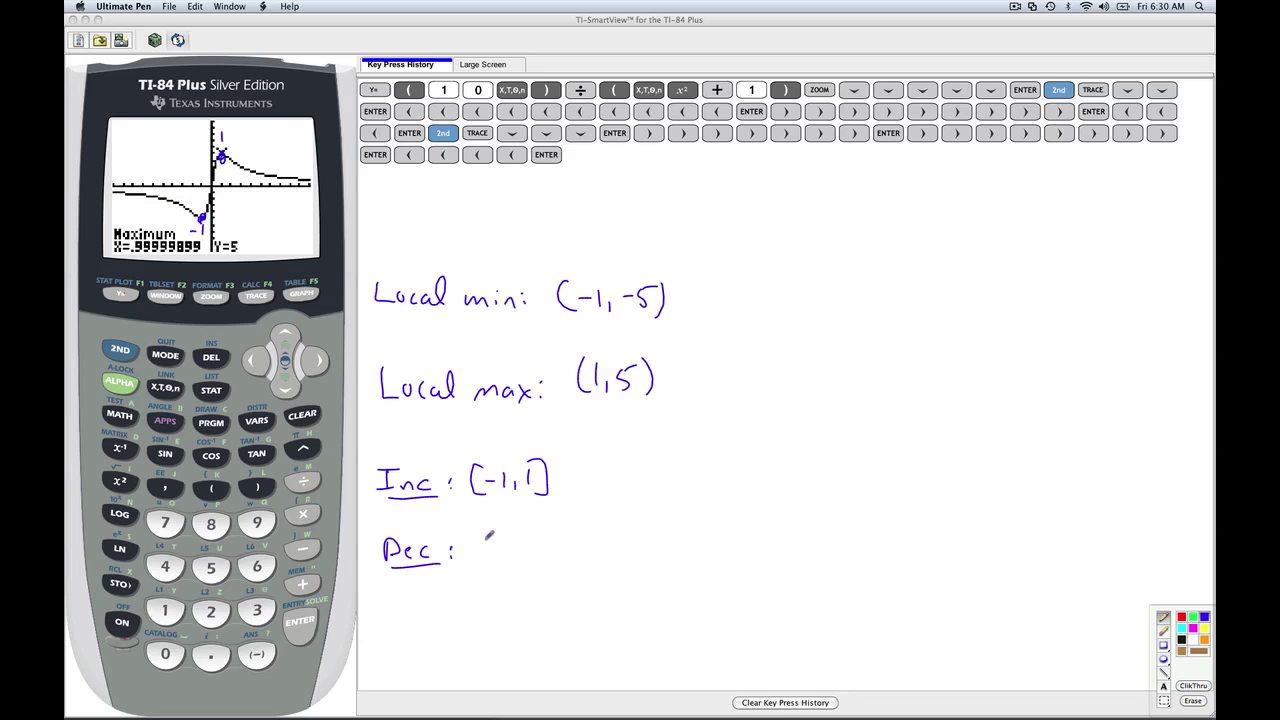
left_click_drag(491, 529, 495, 553)
left_click_drag(500, 552, 532, 552)
left_click_drag(542, 556, 561, 553)
mouse_move(572, 538)
left_mouse_down()
mouse_move(575, 562)
mouse_move(598, 577)
left_mouse_up()
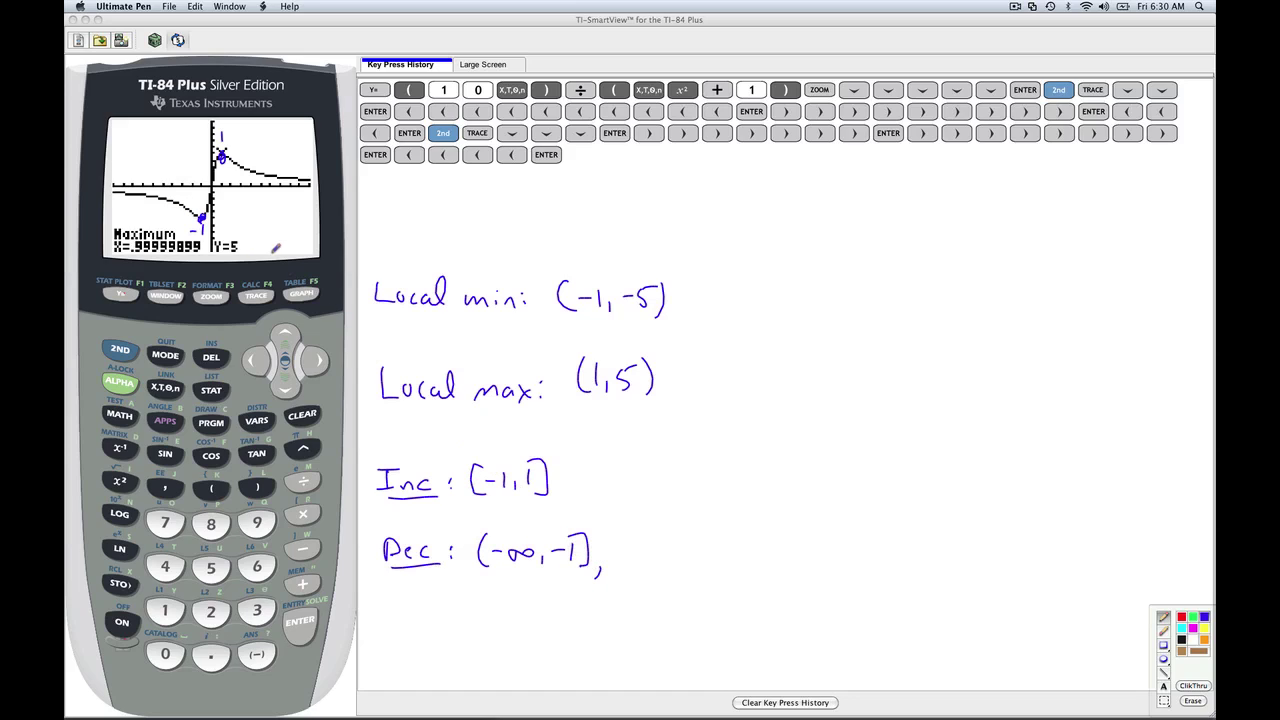
mouse_move(628, 530)
left_mouse_down()
mouse_move(626, 561)
mouse_move(639, 546)
mouse_move(652, 557)
mouse_move(699, 566)
left_mouse_up()
Write the underlined 'Range:' heading, returning to pen ink
mouse_move(404, 630)
left_mouse_down()
mouse_move(471, 654)
mouse_move(415, 666)
mouse_move(480, 665)
left_mouse_up()
left_click(491, 649)
left_click(491, 661)
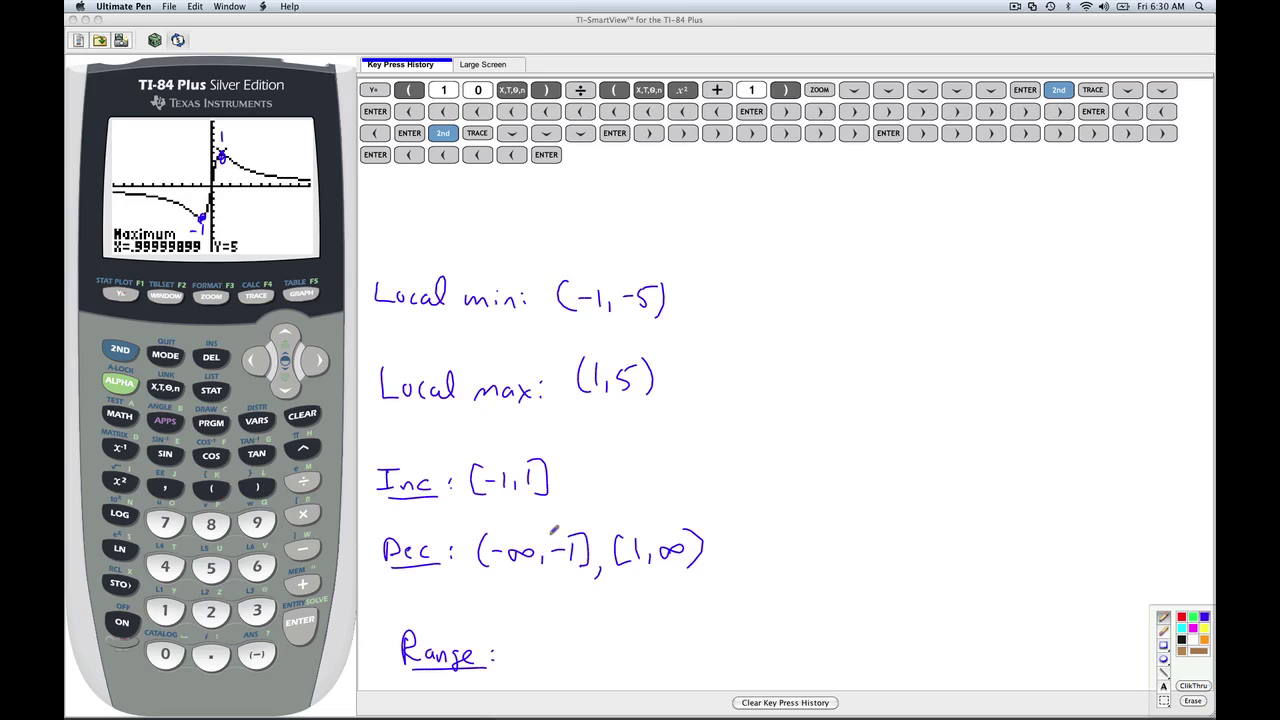
left_click(1163, 631)
key("p")
Label -5 and 5 on the graph, add an arrow, and write the range [-5,5]
mouse_move(209, 220)
left_mouse_down()
mouse_move(242, 228)
mouse_move(257, 212)
left_mouse_up()
mouse_move(181, 141)
left_mouse_down()
mouse_move(180, 158)
mouse_move(192, 140)
left_mouse_up()
left_click_drag(182, 194, 222, 176)
mouse_move(530, 627)
left_mouse_down()
mouse_move(529, 661)
mouse_move(556, 642)
mouse_move(553, 658)
mouse_move(568, 636)
left_mouse_up()
mouse_move(578, 650)
left_mouse_down()
mouse_move(575, 660)
mouse_move(590, 656)
mouse_move(604, 634)
left_mouse_up()
mouse_move(608, 630)
left_mouse_down()
mouse_move(622, 636)
mouse_move(612, 662)
left_mouse_up()
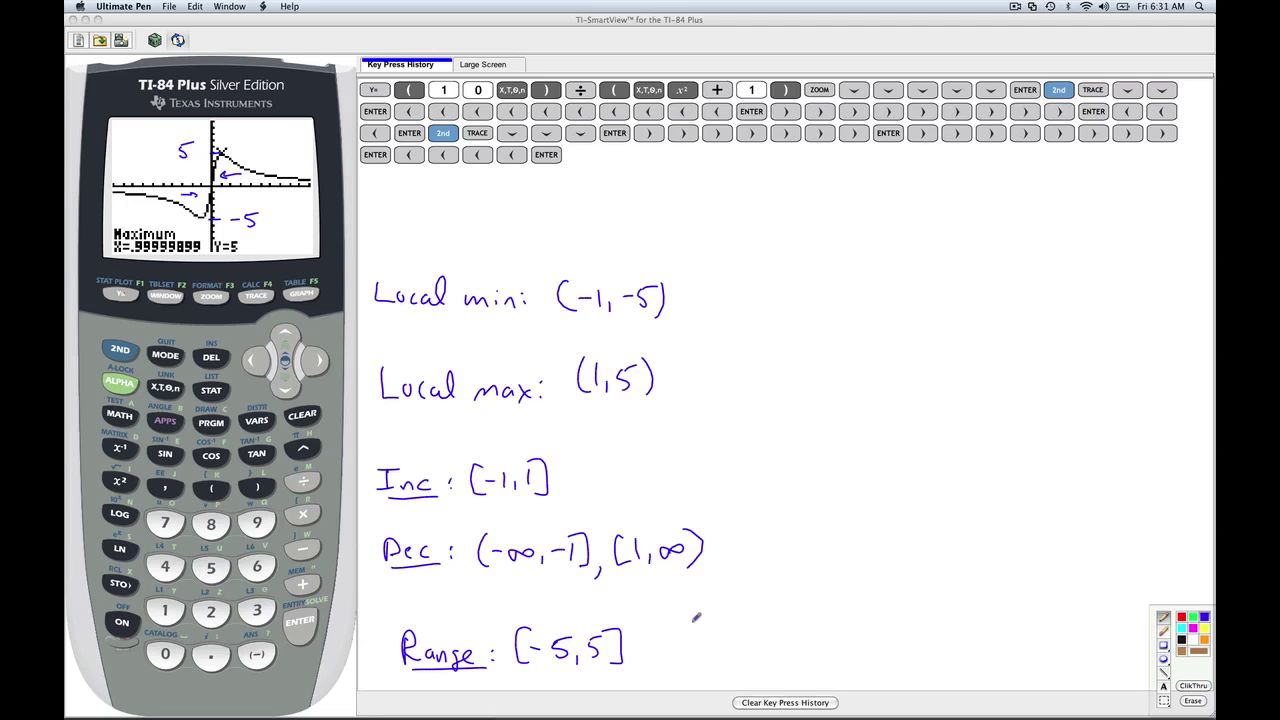